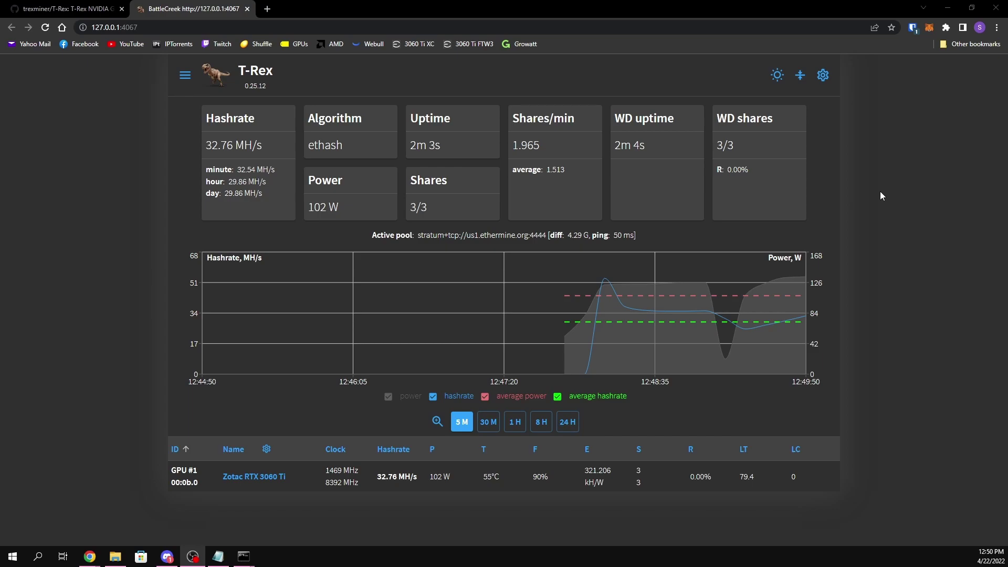
Look over the miner settings, return to the dashboard, then switch to the trexminer/T-Rex GitHub page
click(822, 74)
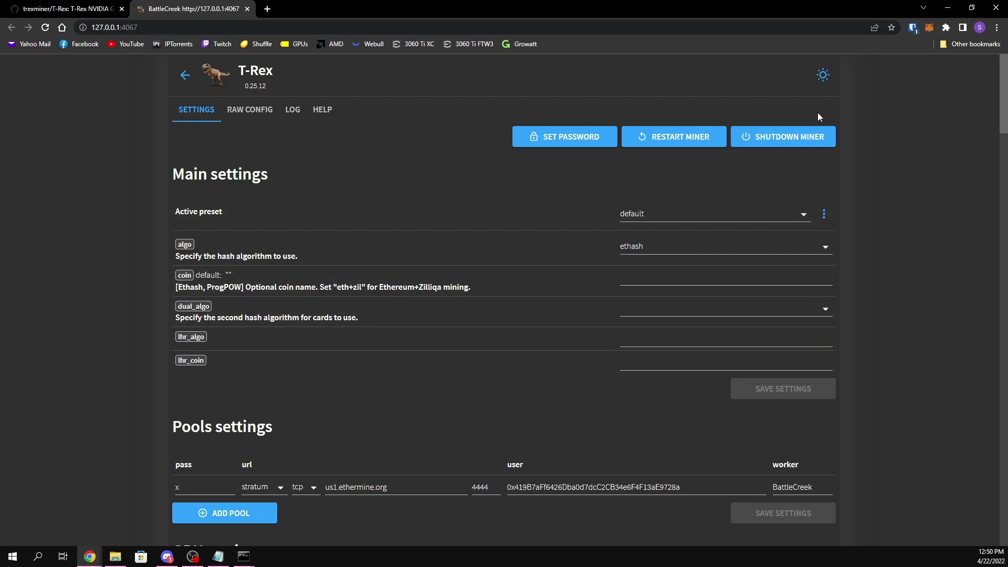
click(185, 75)
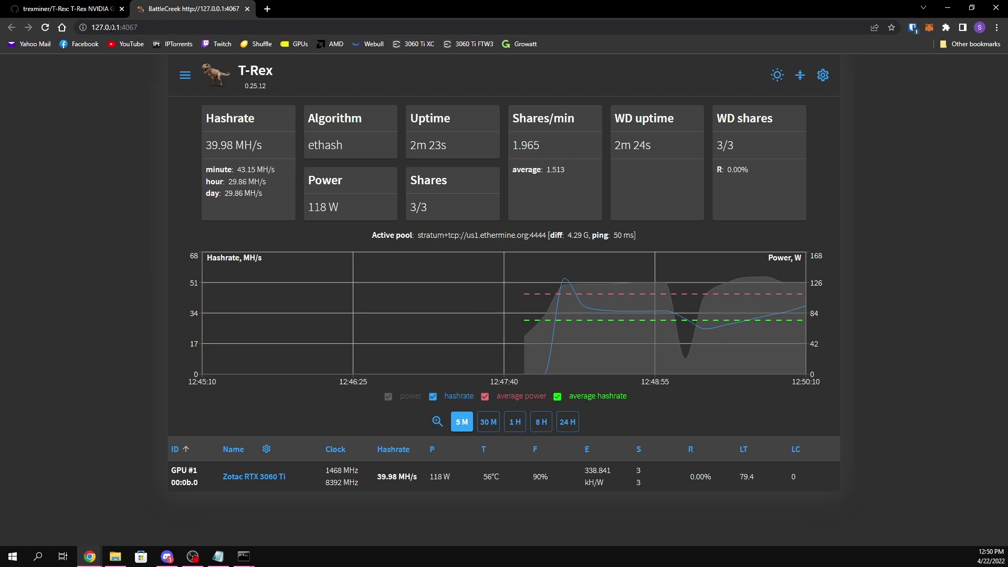
drag(139, 27, 123, 27)
click(107, 124)
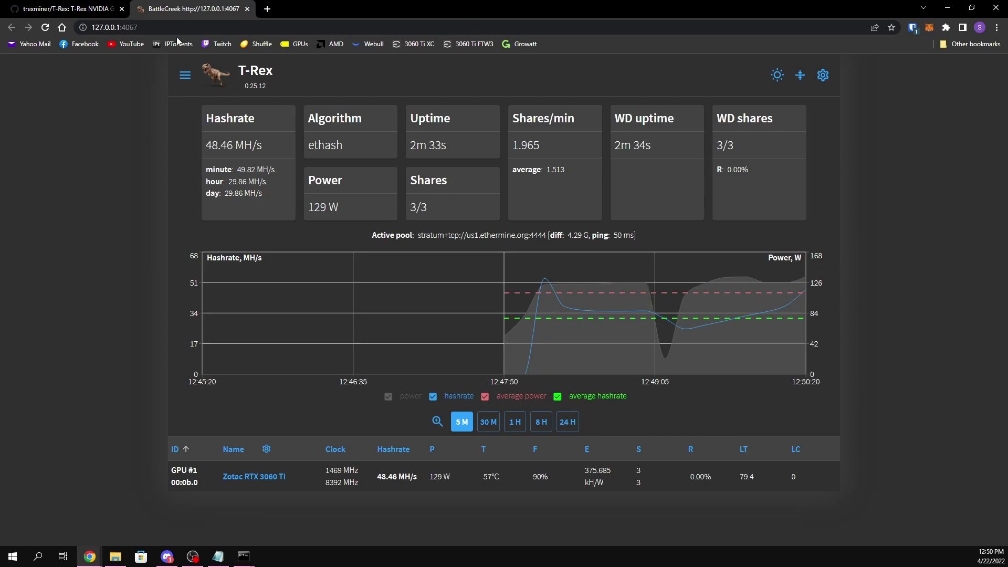
click(56, 9)
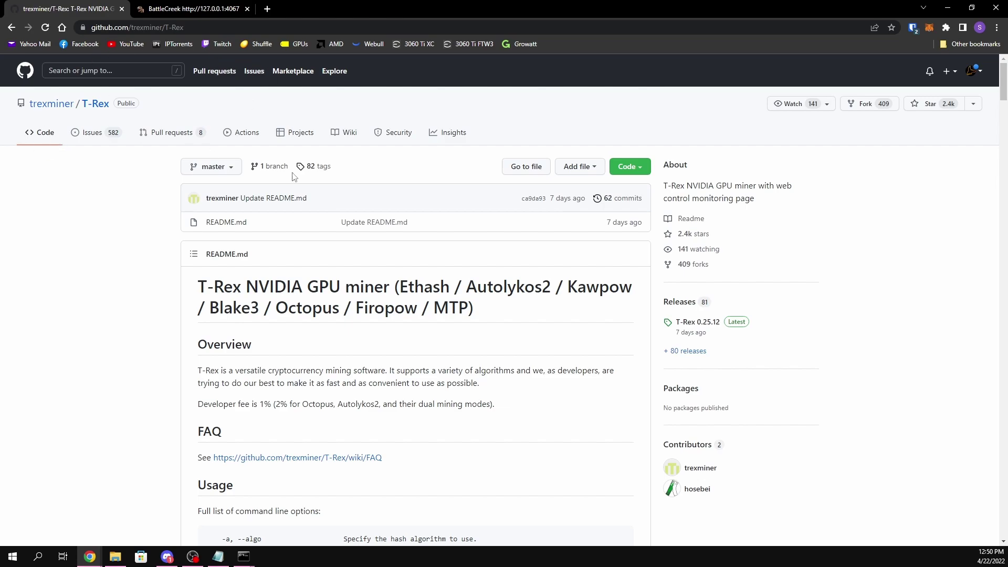
Read the WebUI page of the T-Rex GitHub wiki, then go back to the miner dashboard
click(344, 135)
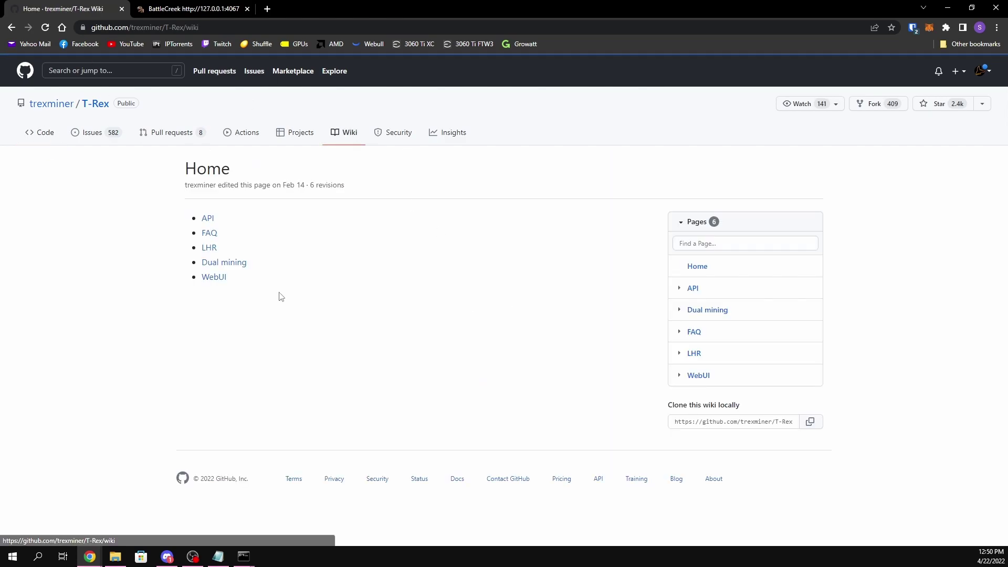
click(211, 277)
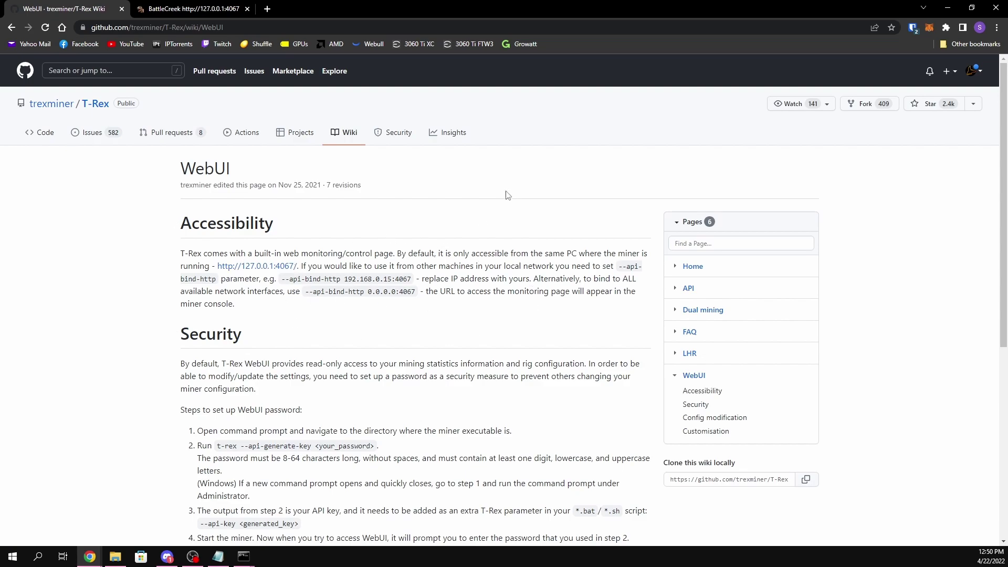
click(181, 9)
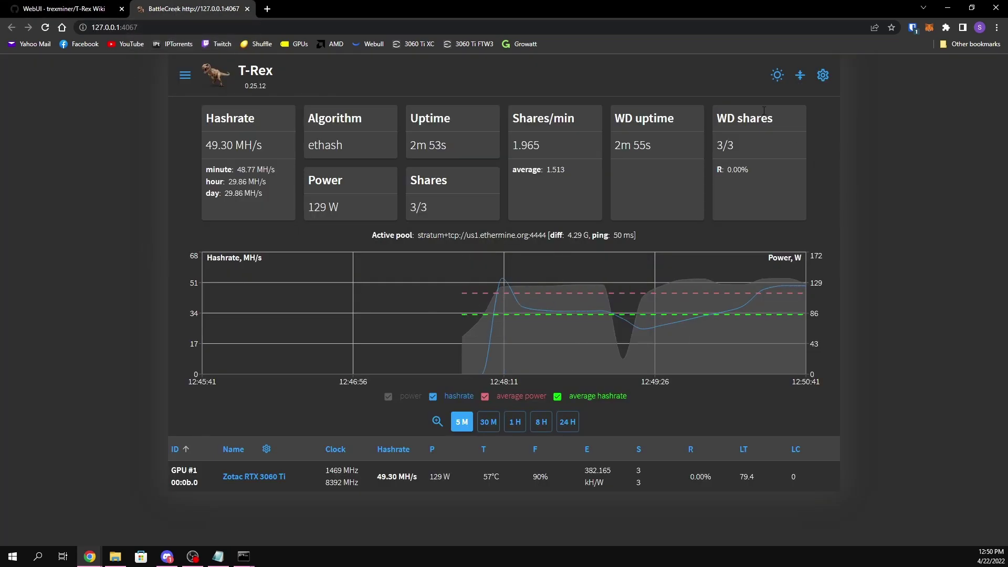
In the miner settings, change the fan value from 90 to 100
click(823, 76)
scroll(479, 294, down, 2)
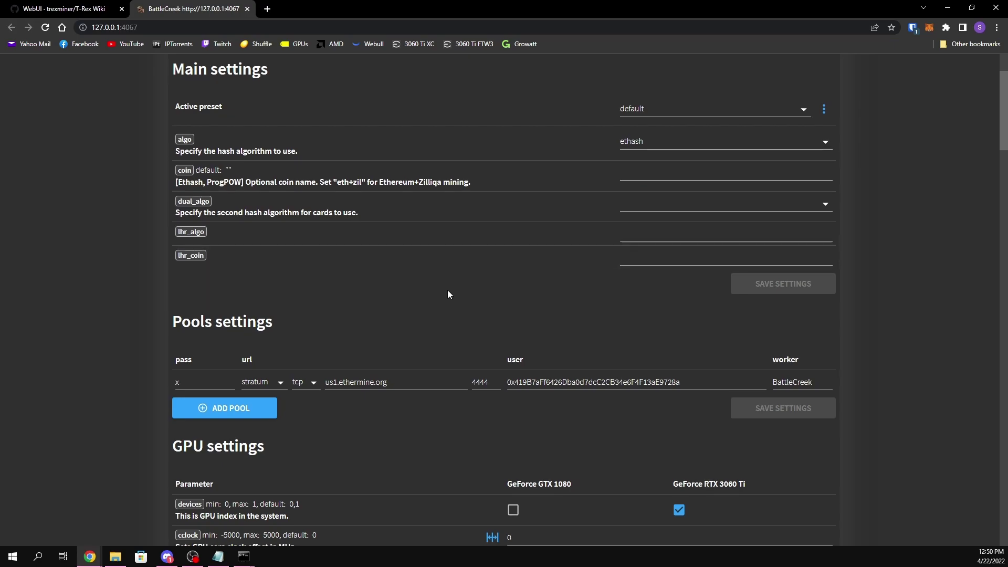
scroll(447, 294, down, 10)
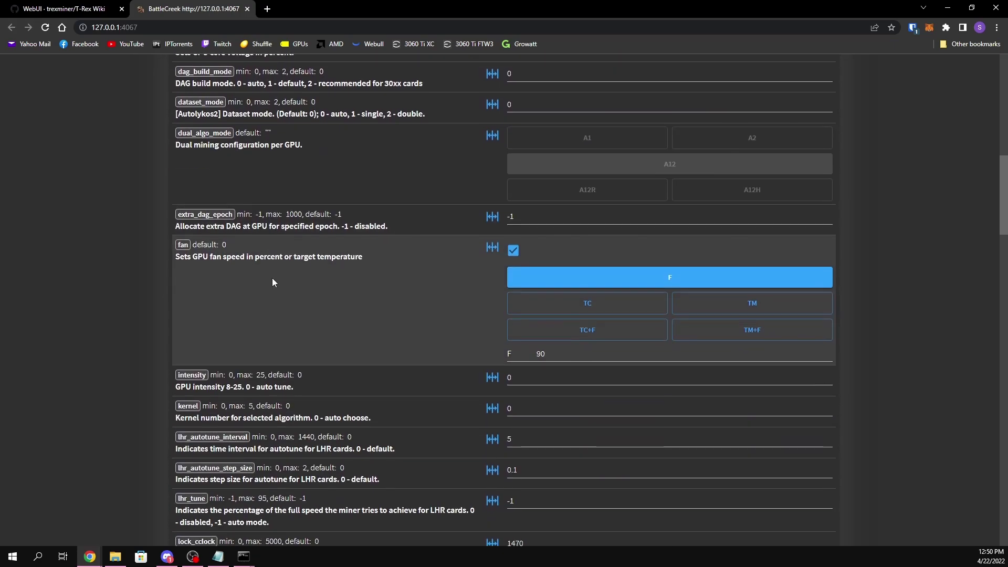
scroll(272, 282, down, 1)
click(541, 301)
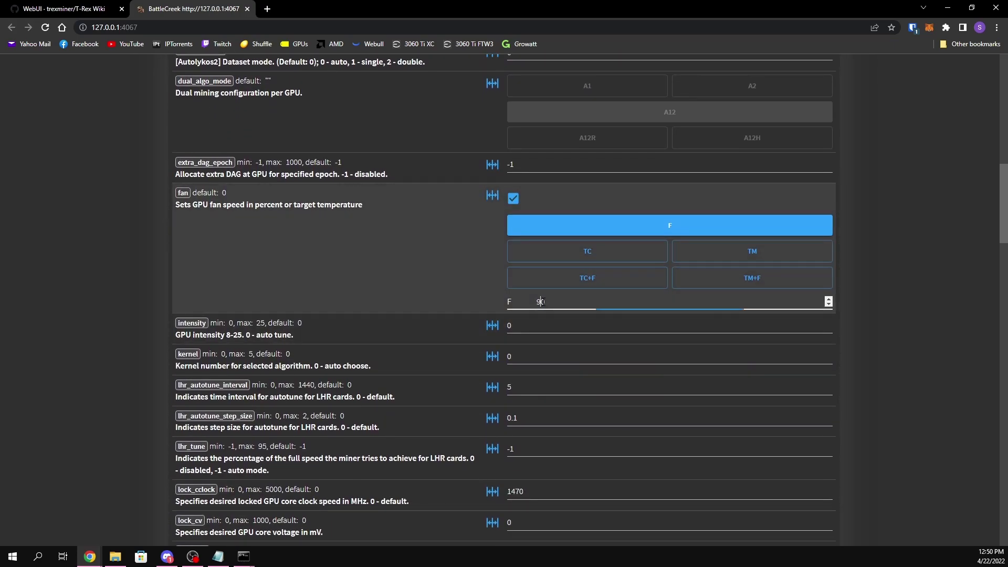
double_click(541, 302)
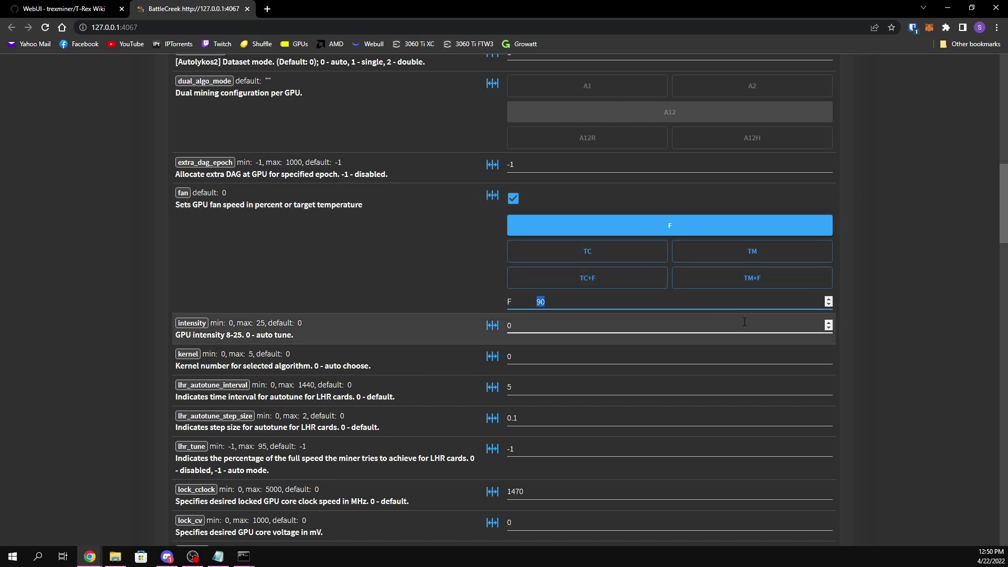
text(100)
click(876, 316)
Try saving the settings and dismiss the read-only mode error
scroll(884, 302, up, 1)
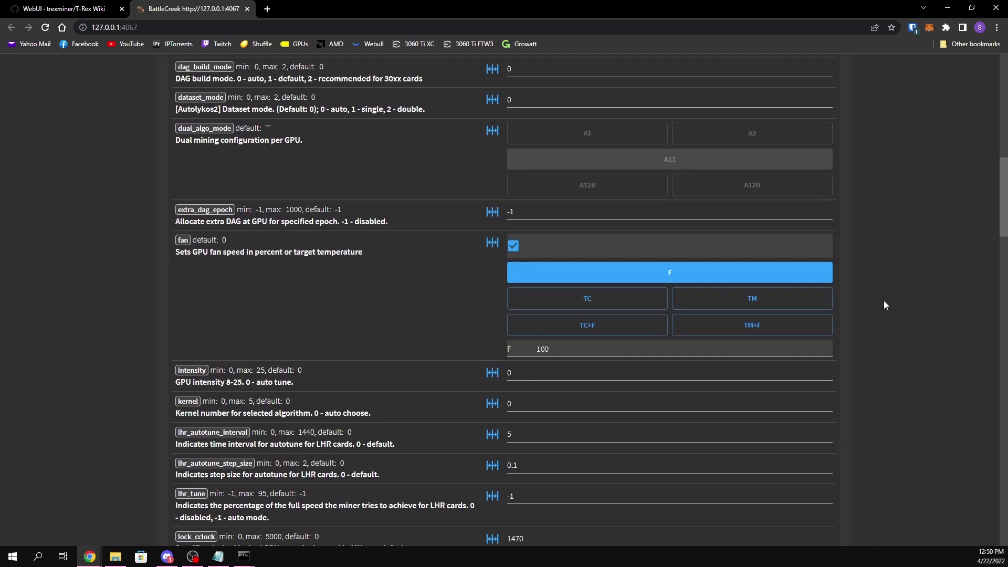
scroll(884, 302, up, 5)
click(785, 146)
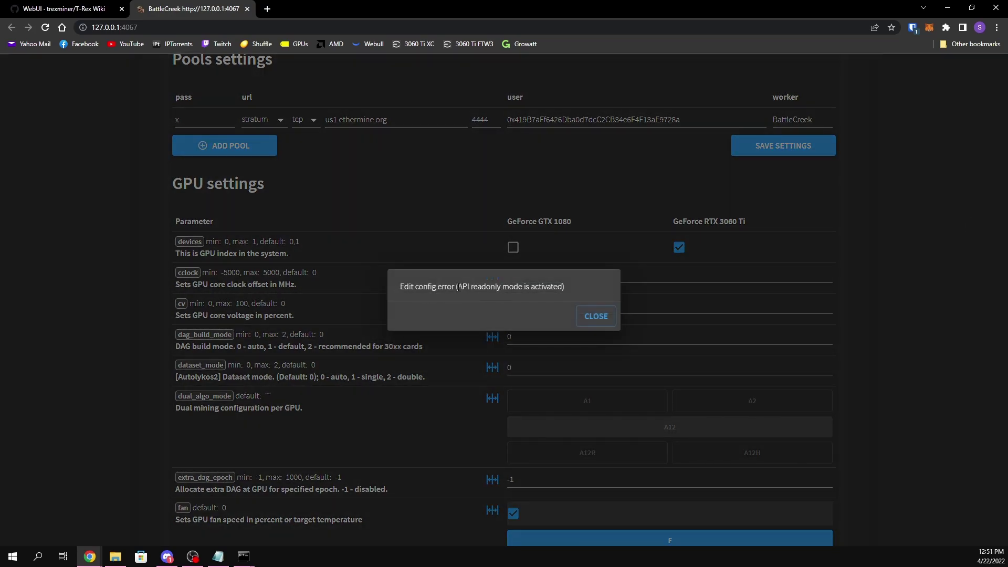
drag(459, 287, 613, 287)
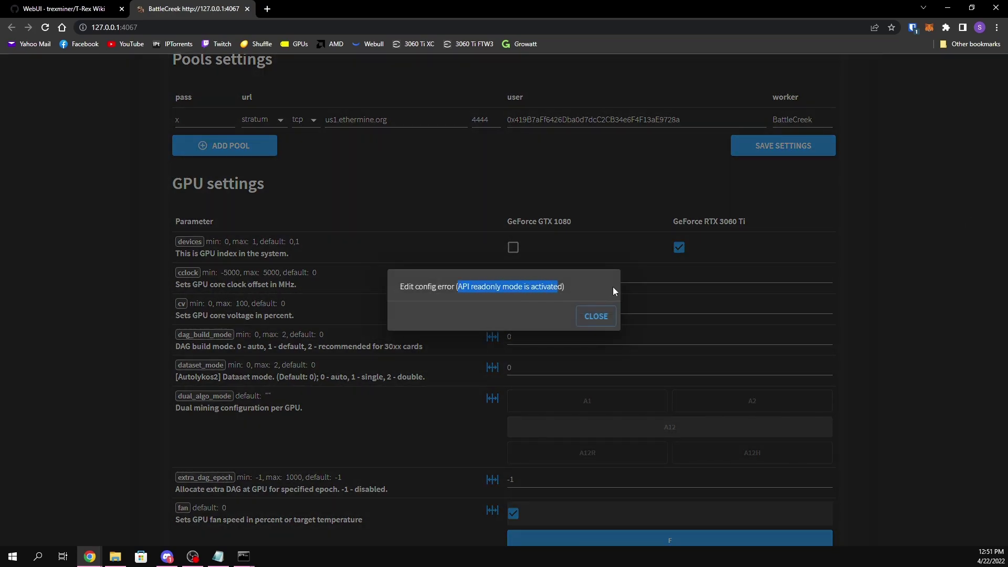
click(903, 275)
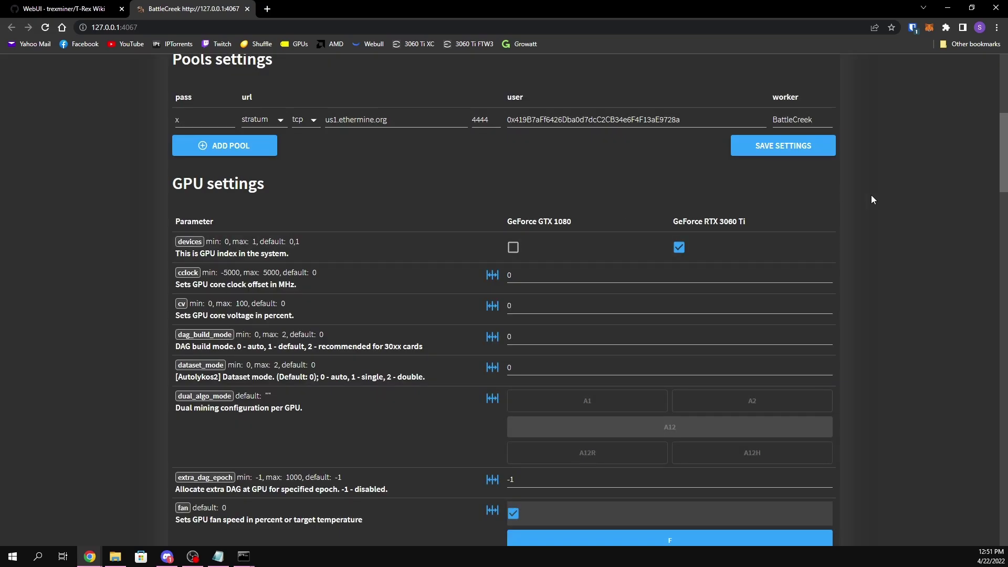
scroll(873, 195, up, 7)
Return from settings to the live mining dashboard at about 49.6 MH/s and 131 W
click(184, 68)
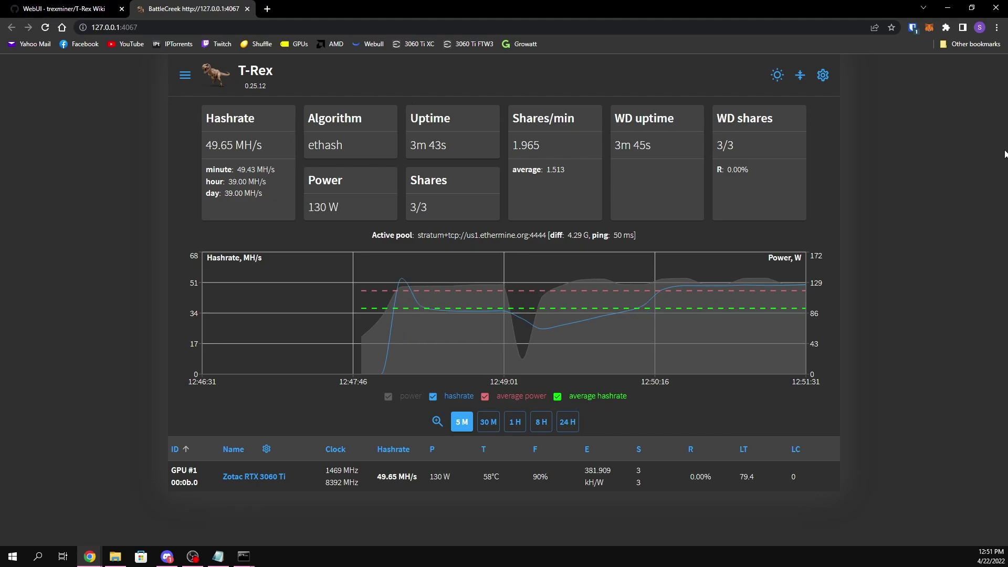
mouse_move(244, 556)
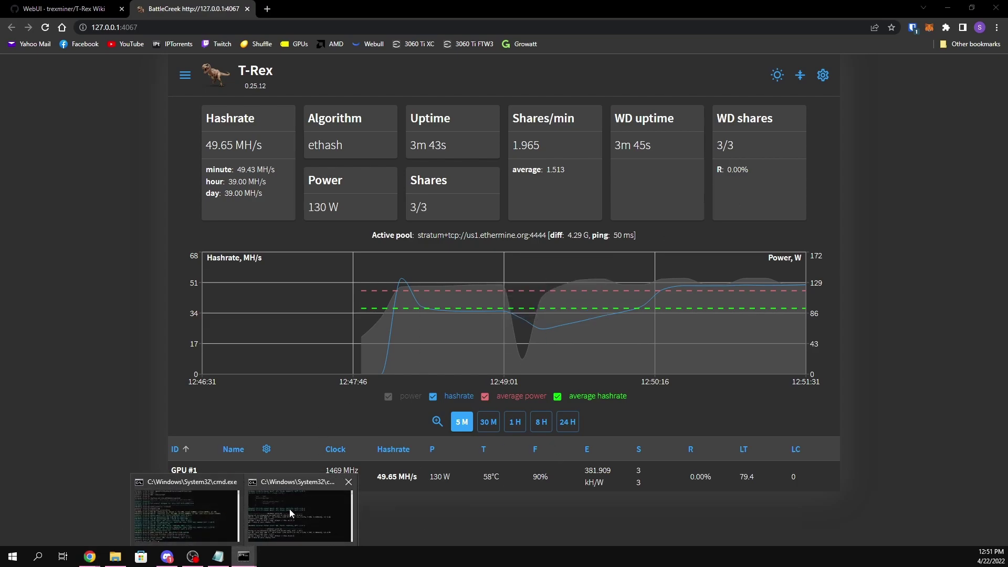
mouse_move(316, 499)
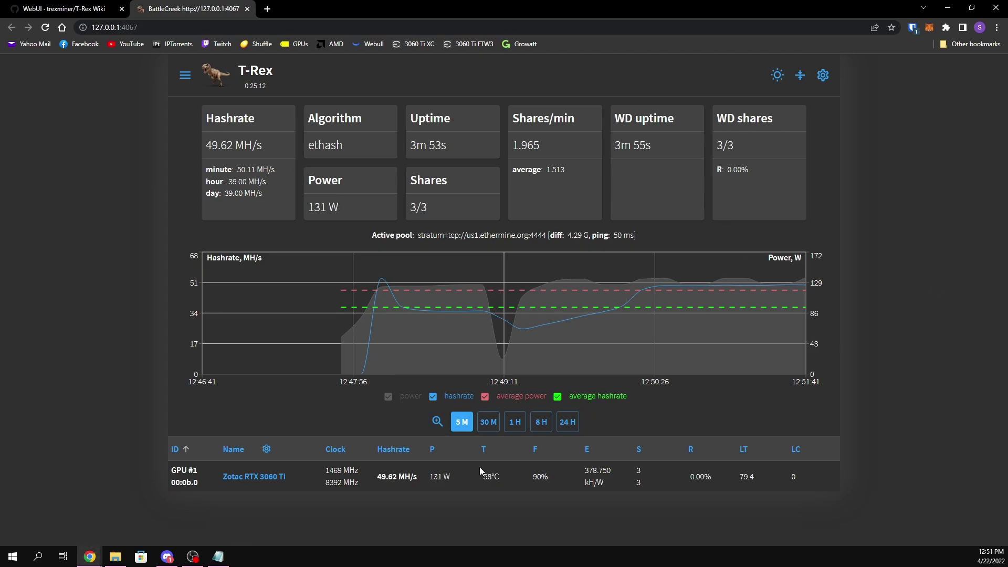
Review #ETH-ethermine in Notepad (--lock-cclock 1470 --mclock 1600 --fan 90), then close it
click(116, 558)
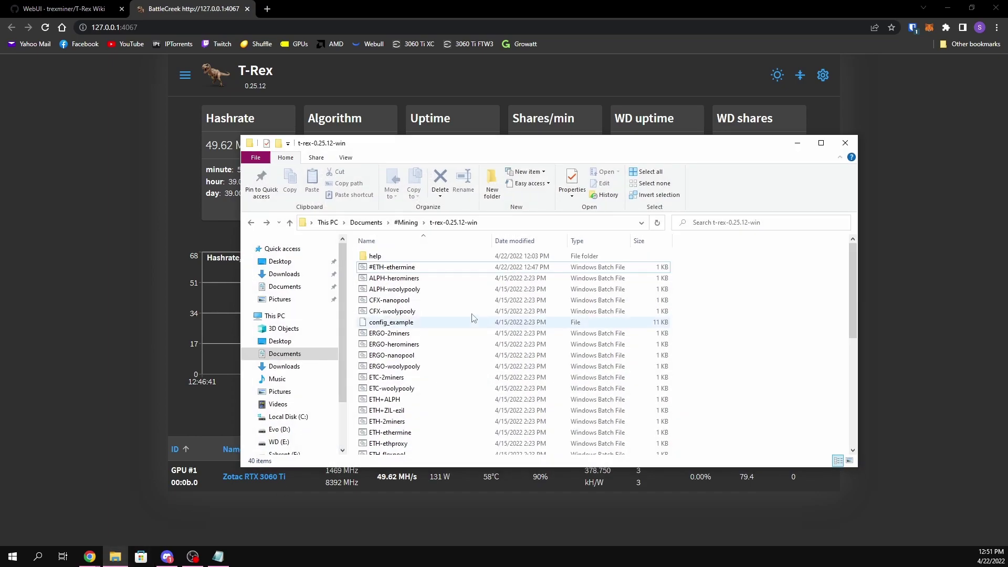
right_click(379, 268)
click(403, 288)
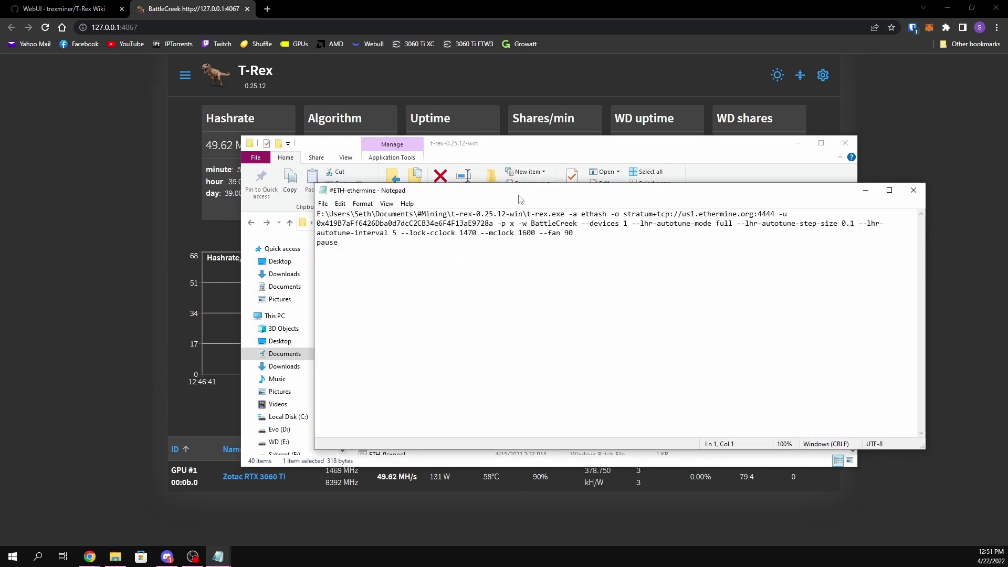
drag(519, 196, 494, 274)
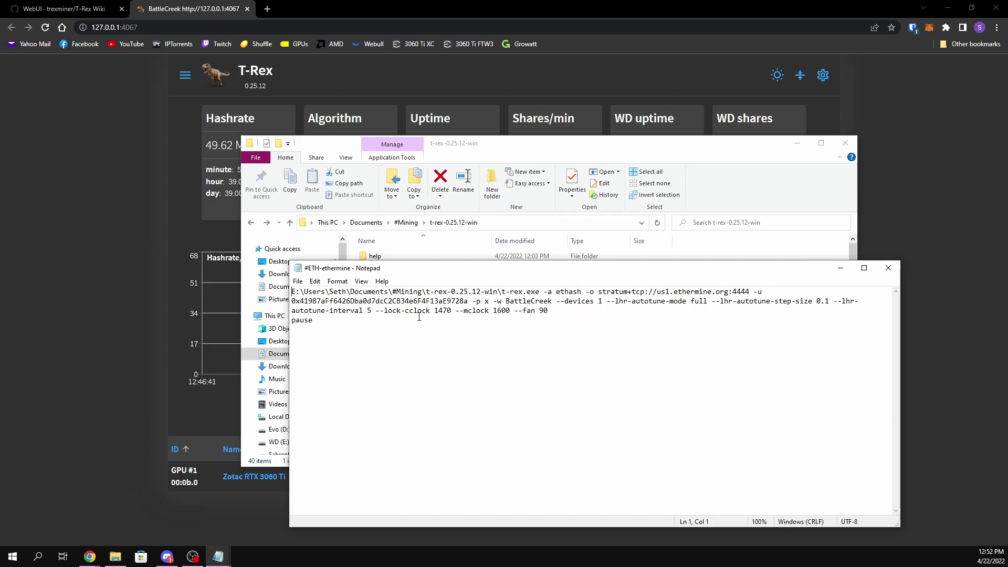
click(889, 268)
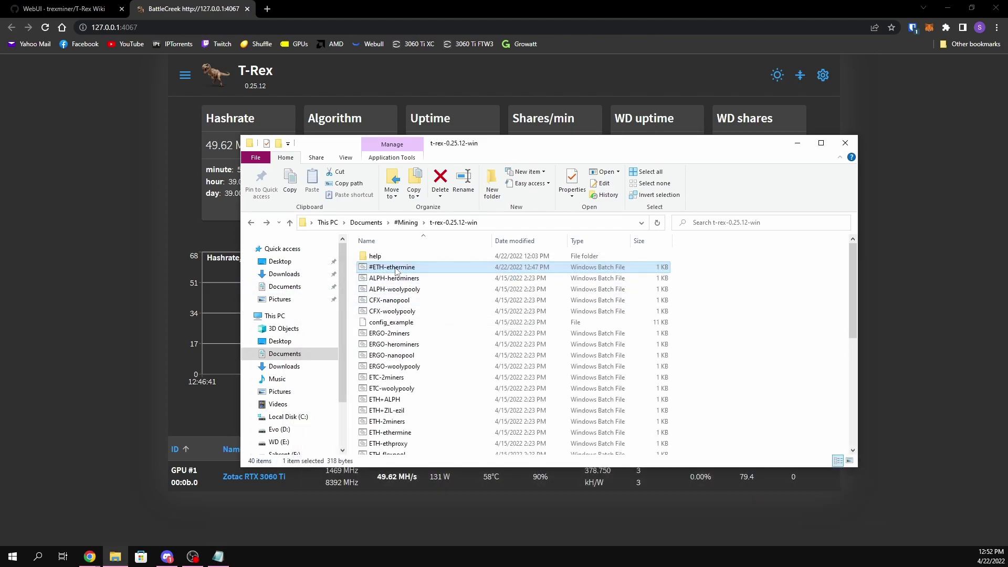
Run #ETH-ethermine as administrator and reload the dashboard to see the fresh session
right_click(394, 268)
click(442, 311)
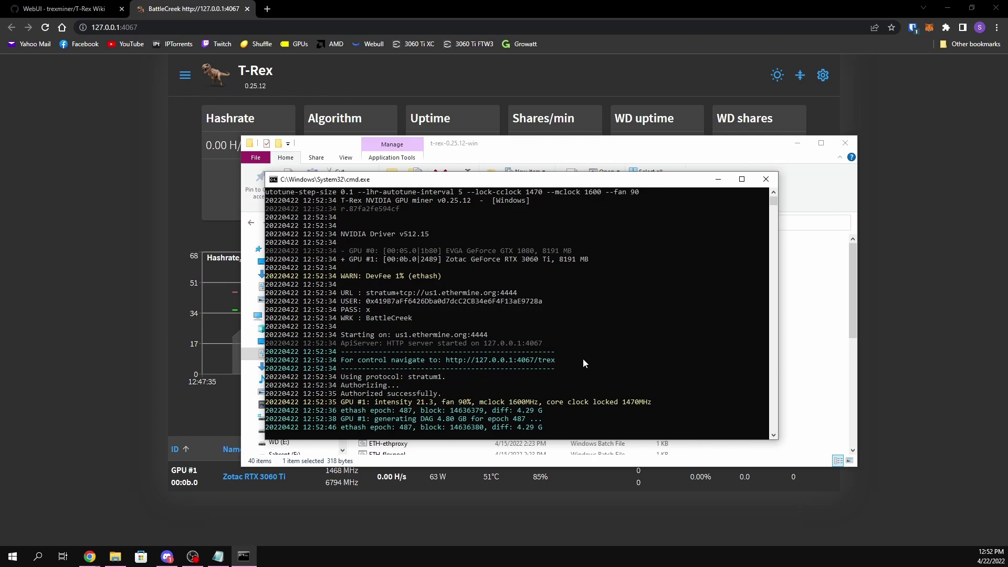
click(197, 9)
click(50, 33)
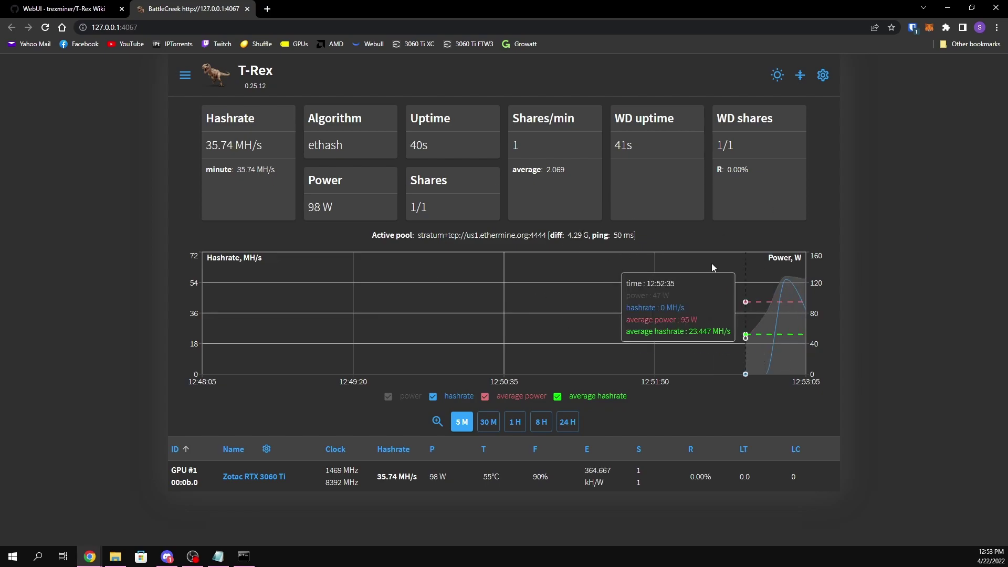
Duplicate the #ETH-ethermine batch file in the T-Rex folder
click(115, 557)
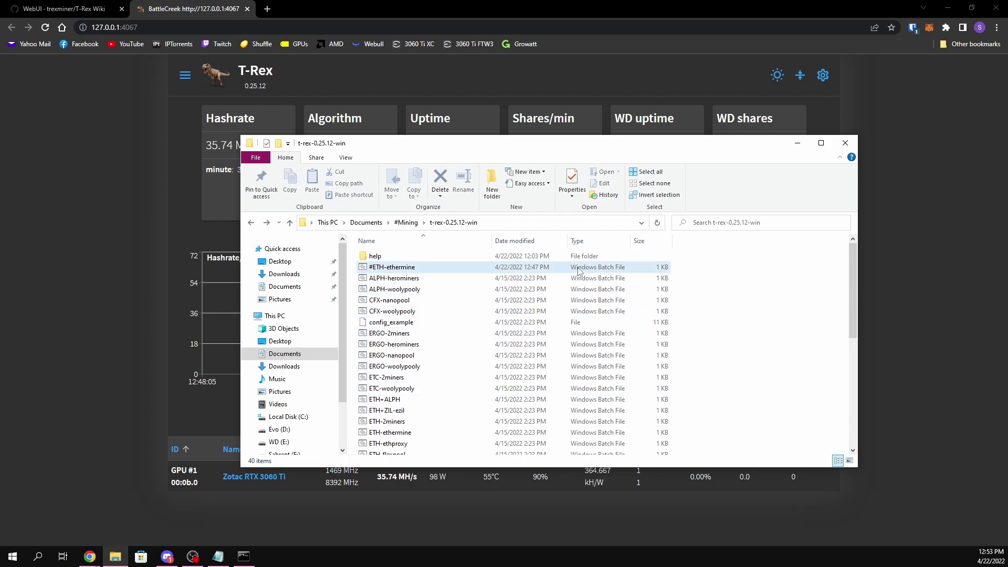
click(402, 269)
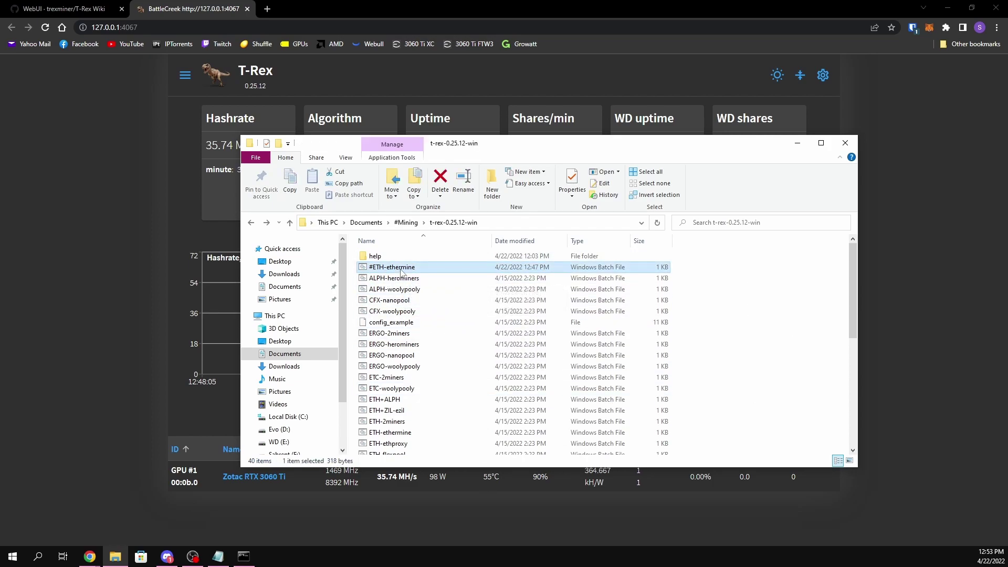
key(ctrl+c)
key(ctrl+v)
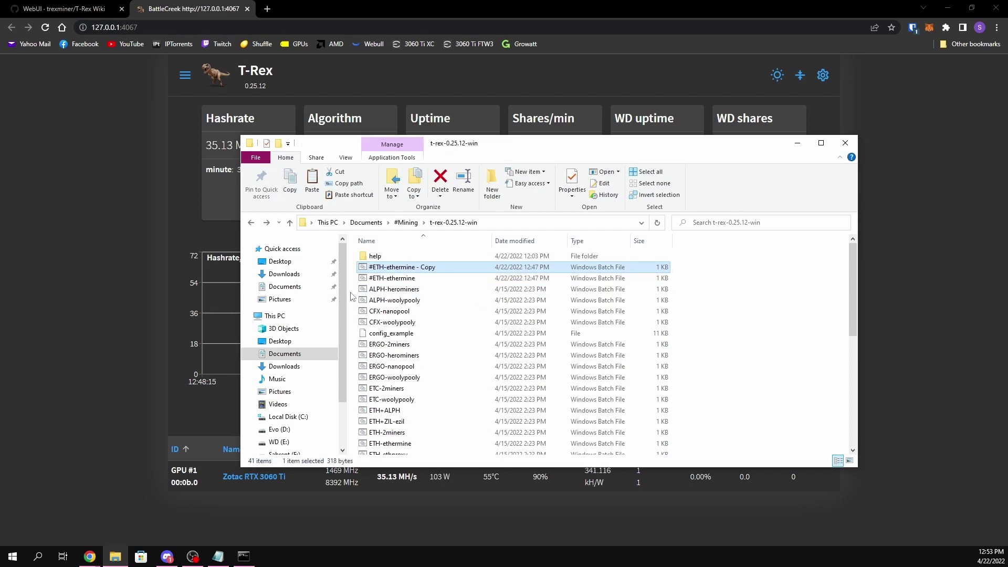
Rename the copy to #ETH-ethermine-config
right_click(411, 268)
click(440, 483)
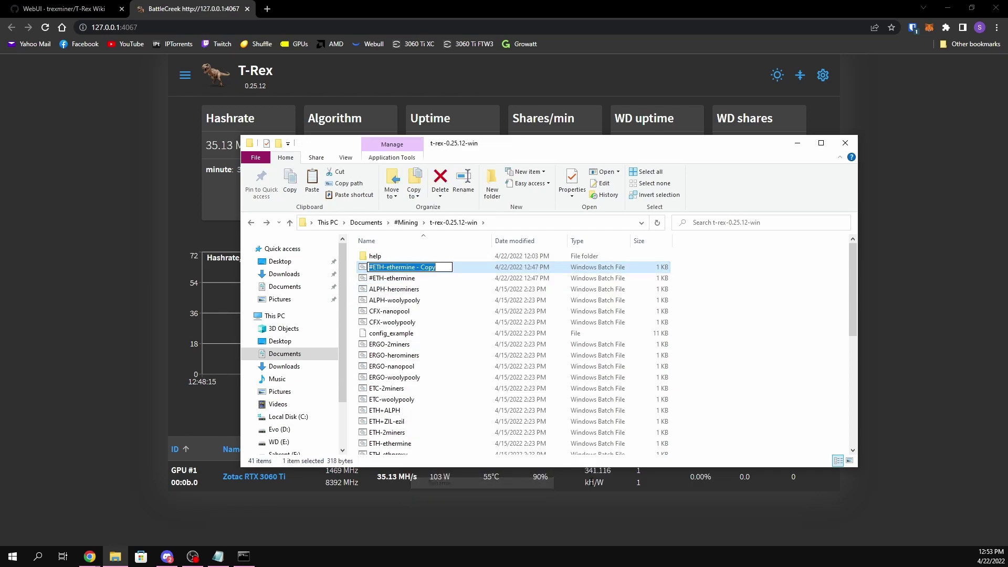
key(End)
key(BackSpace)
key(BackSpace)
key(BackSpace)
key(BackSpace)
key(BackSpace)
key(BackSpace)
key(BackSpace)
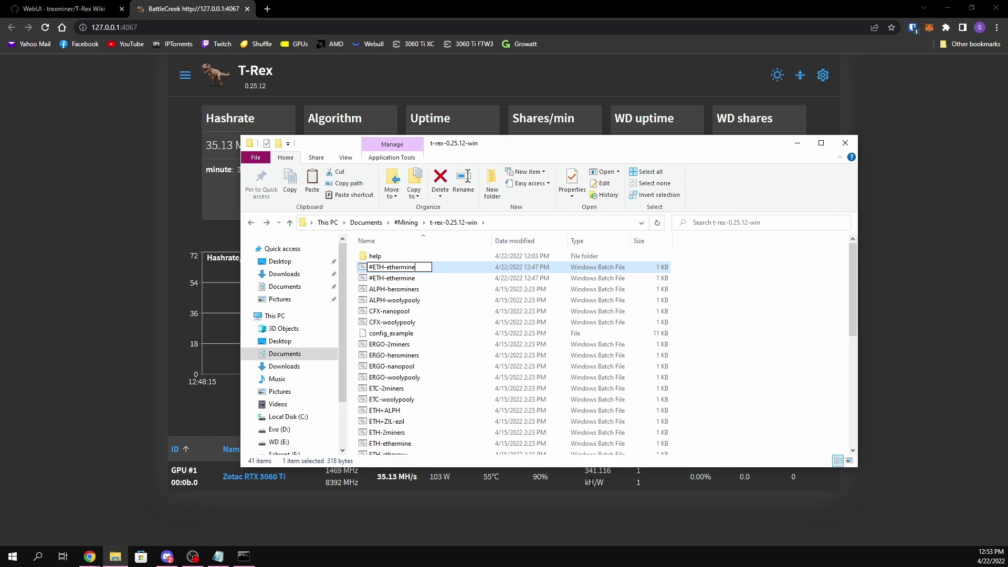
text(-config)
key(Return)
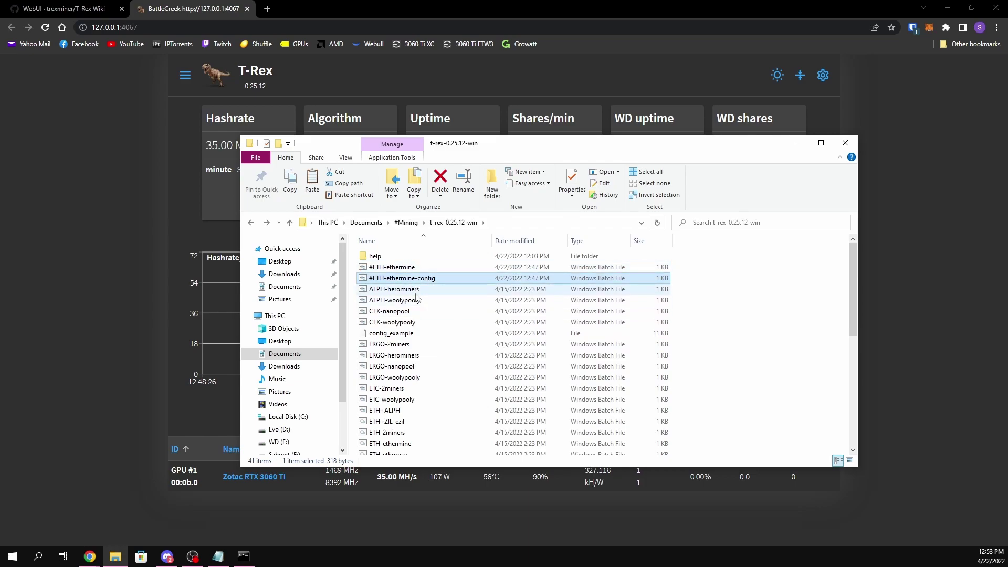
Create a new text document, misnamed 'congif', and confirm in Notepad it is empty
right_click(352, 292)
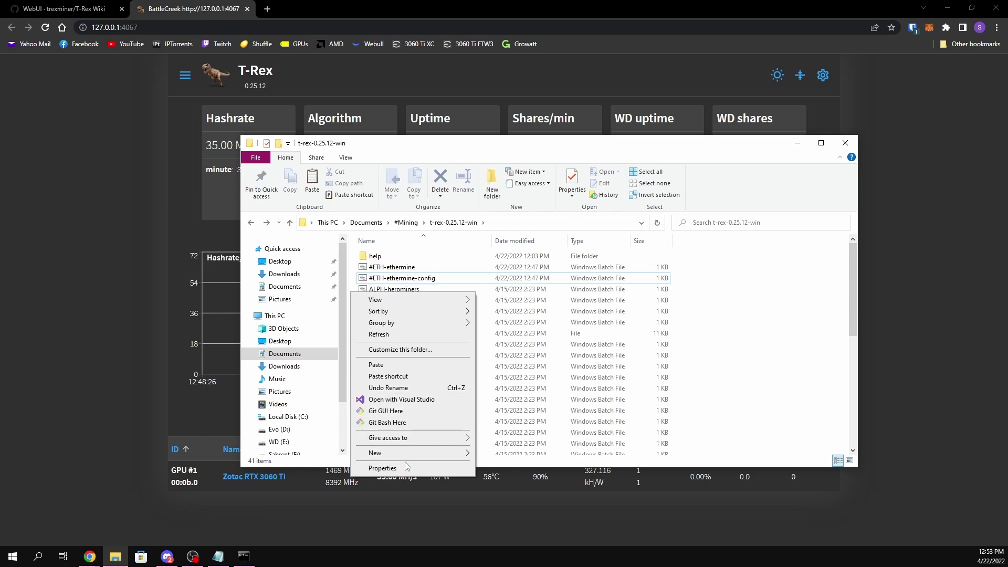
mouse_move(413, 453)
click(514, 493)
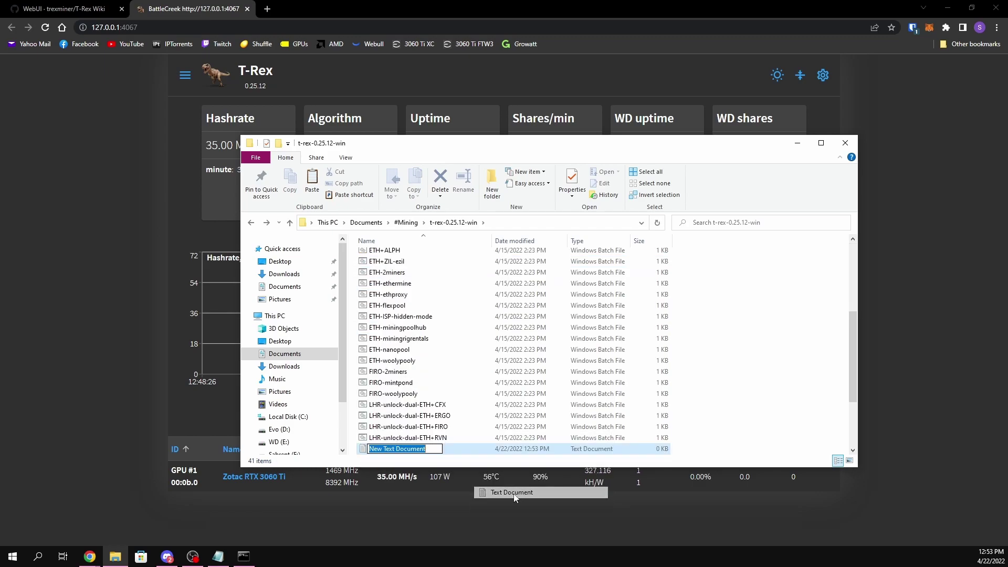
text(congif)
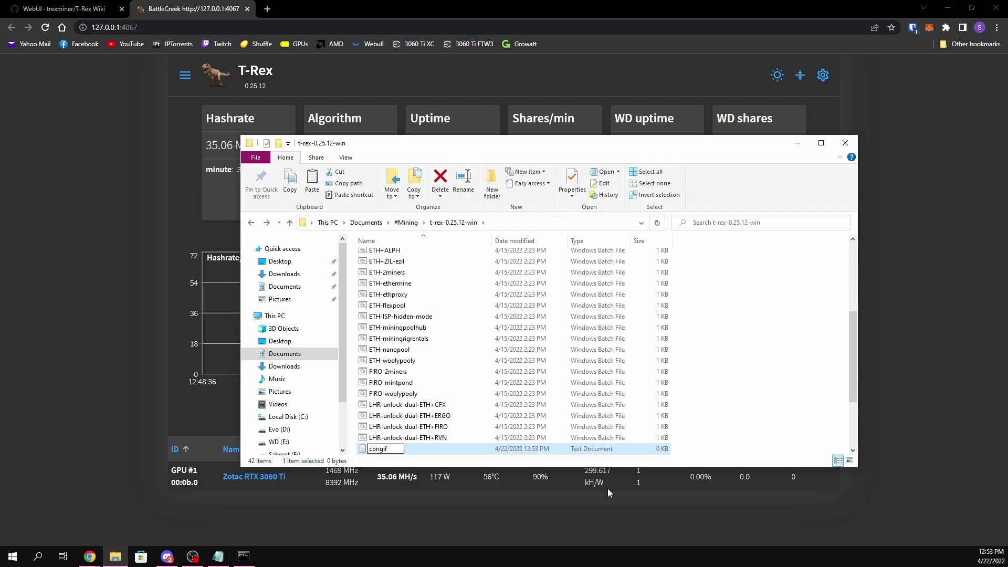
key(Return)
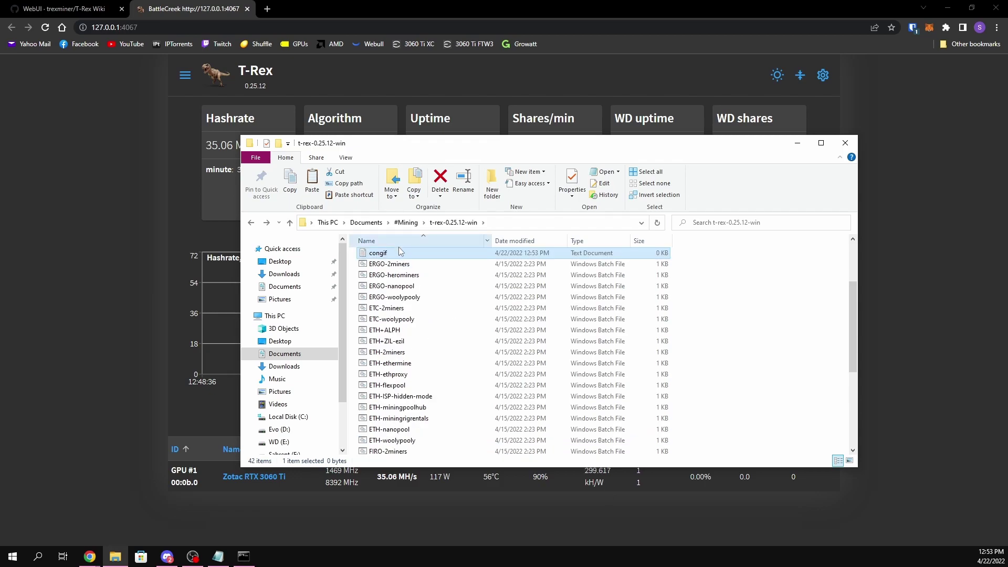
right_click(382, 252)
click(406, 283)
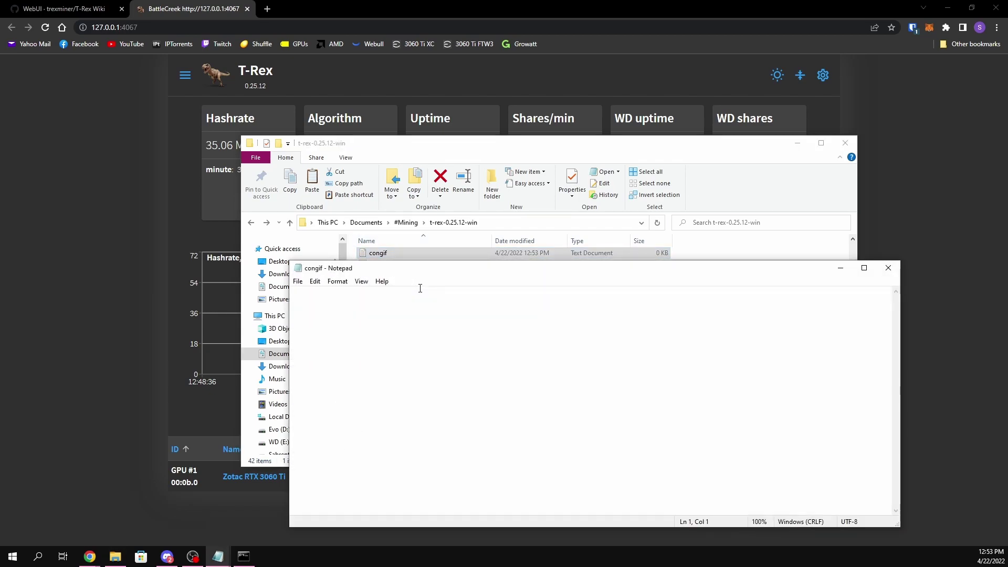
click(888, 268)
Correct the text document's name to 'config'
right_click(363, 256)
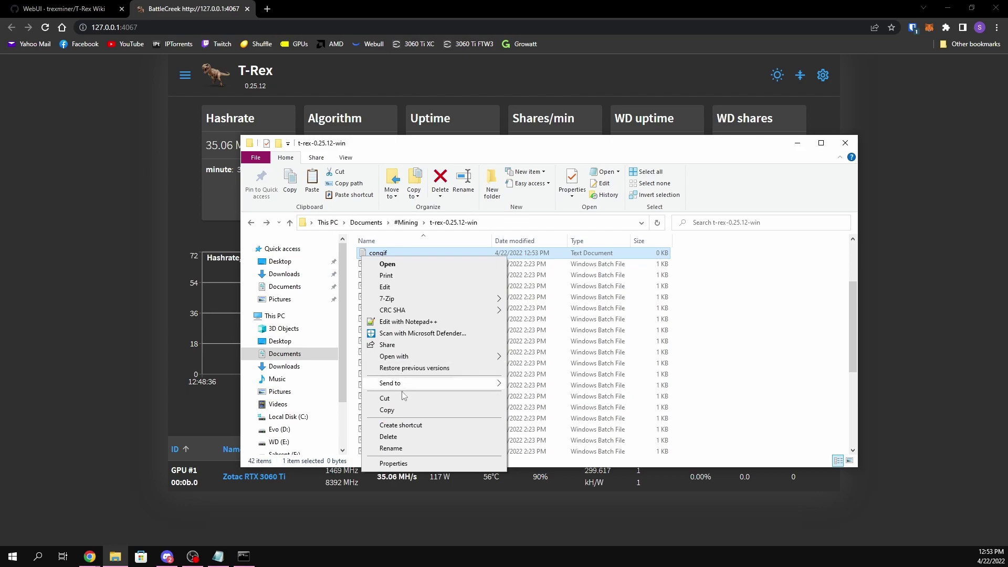
click(393, 448)
text(con)
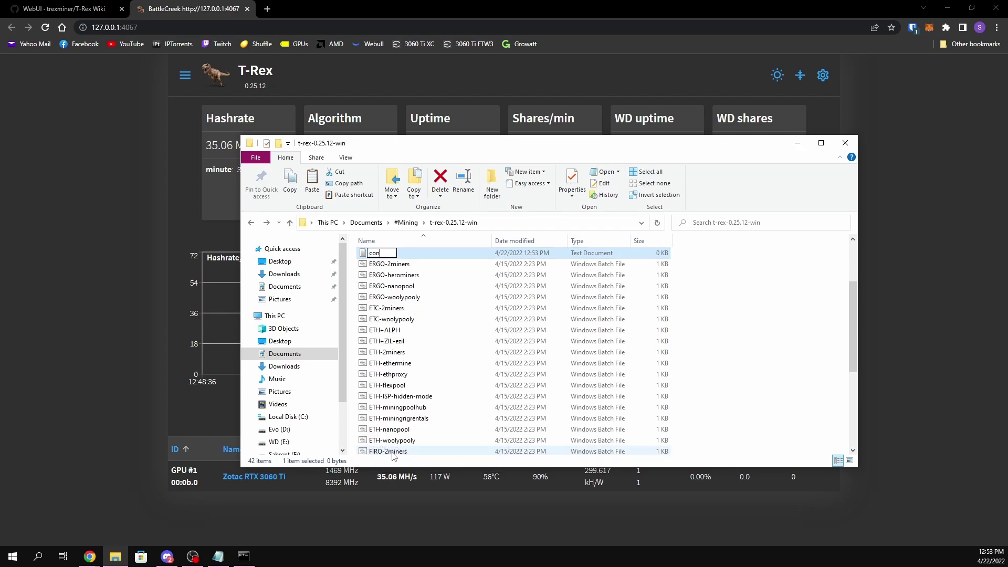
text(fig)
key(Return)
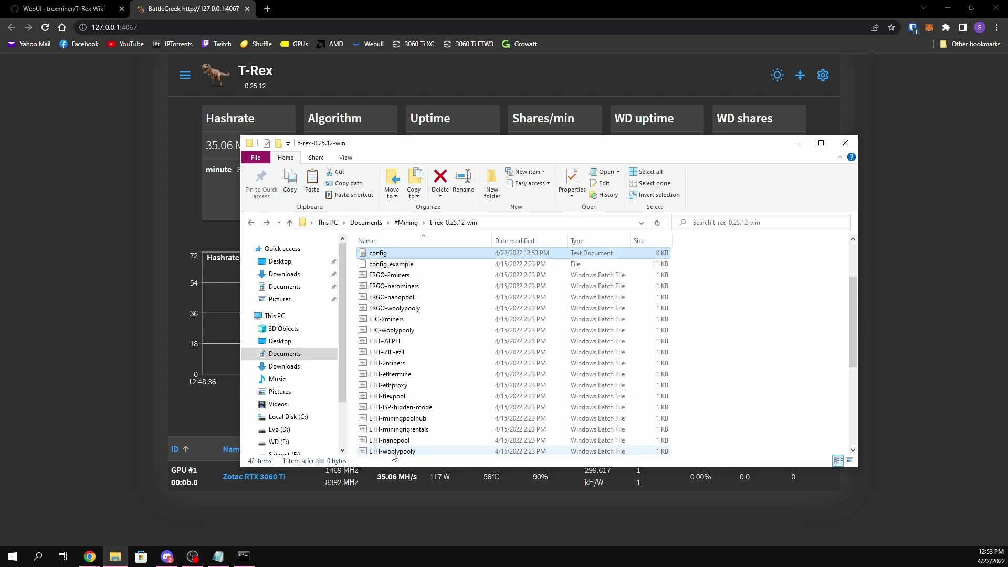
scroll(461, 288, up, 3)
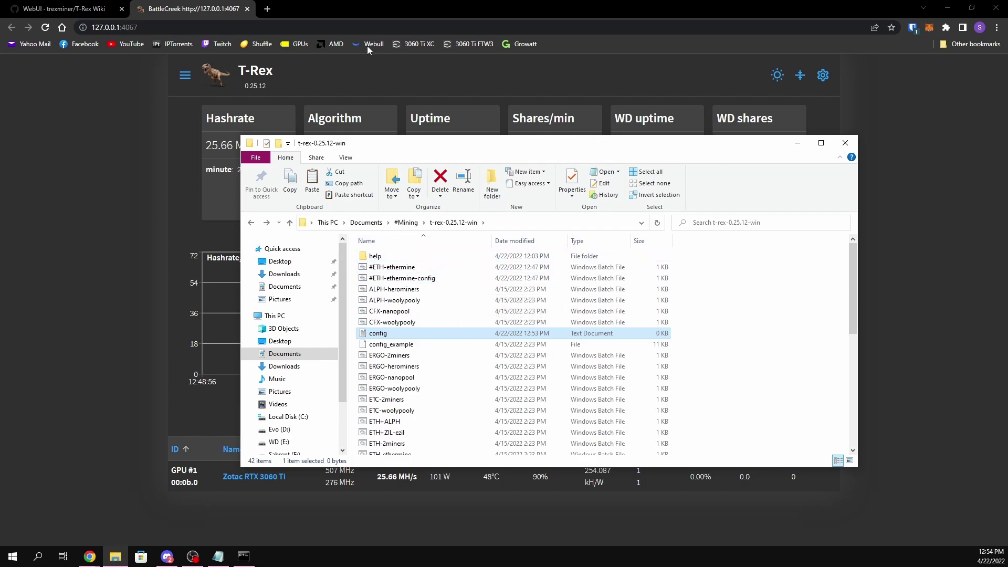
Go to the T-Rex dashboard in Chrome and open its settings page
click(333, 53)
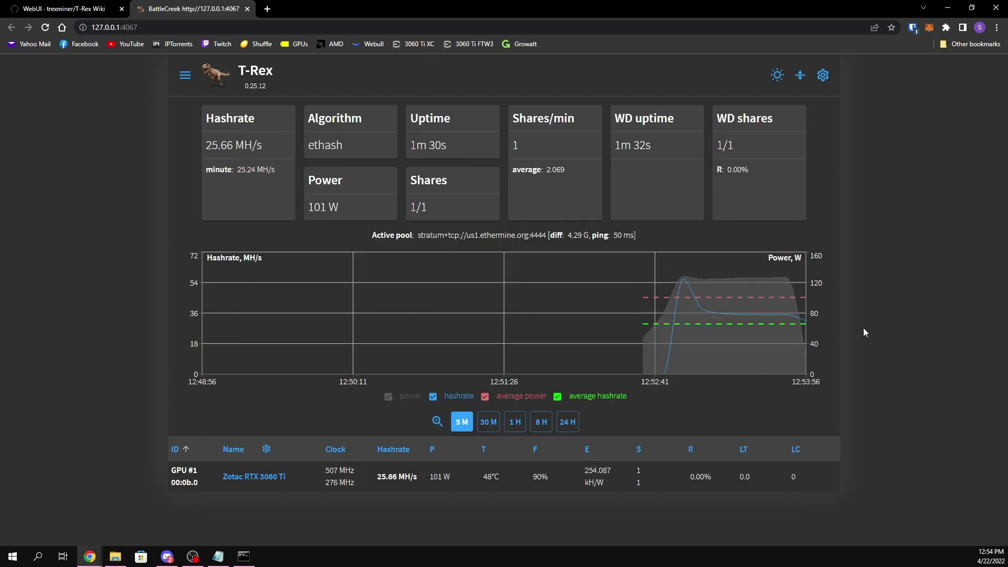
mouse_move(680, 332)
click(826, 78)
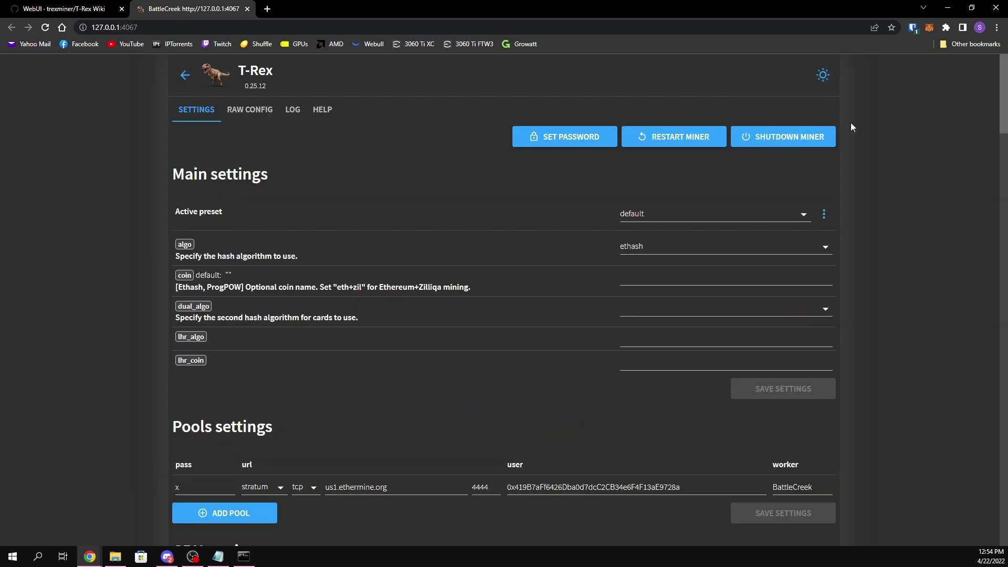
Show the RAW CONFIG JSON and select all of its text with Ctrl+A
click(251, 115)
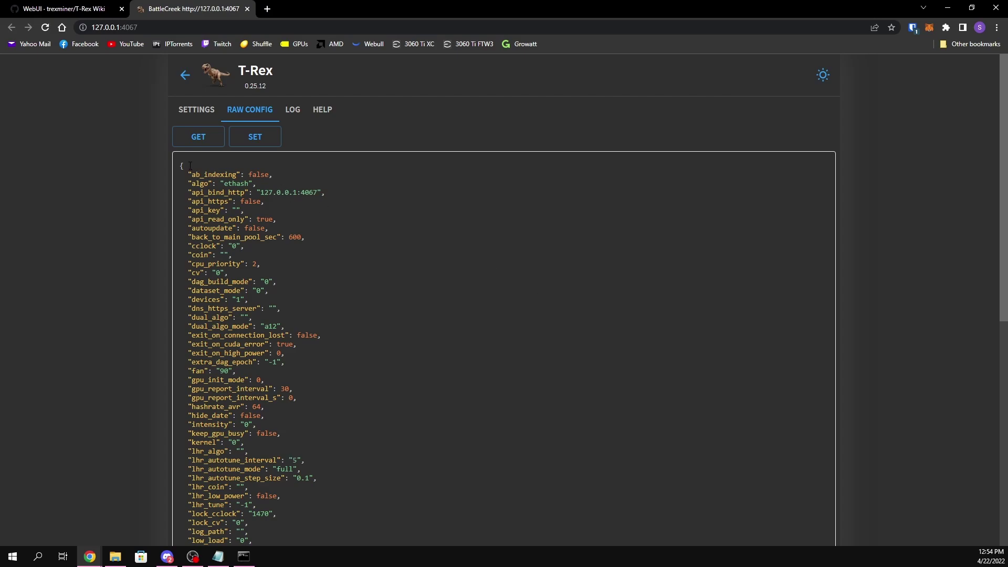
drag(181, 165, 282, 226)
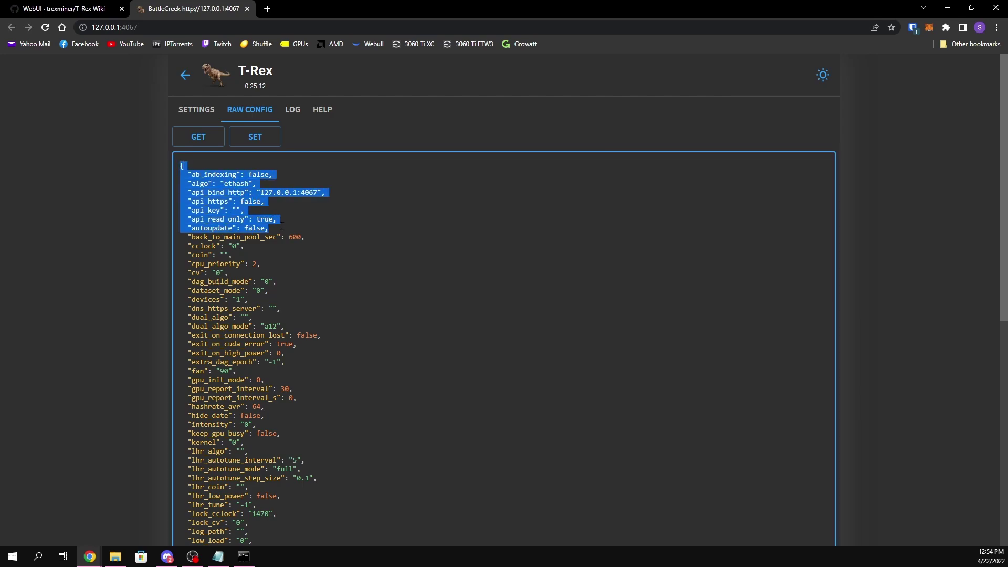
click(335, 226)
key(ctrl+a)
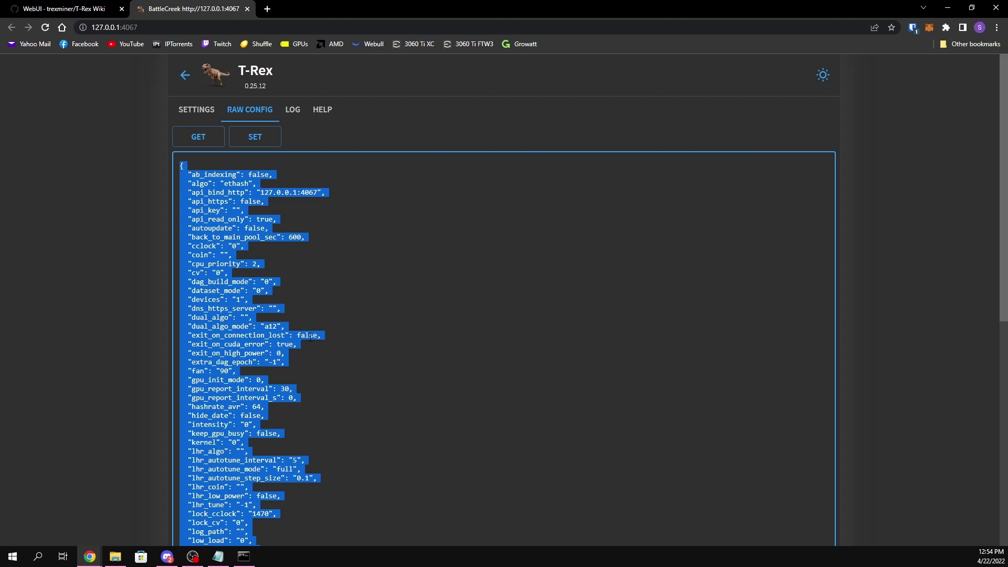
click(319, 256)
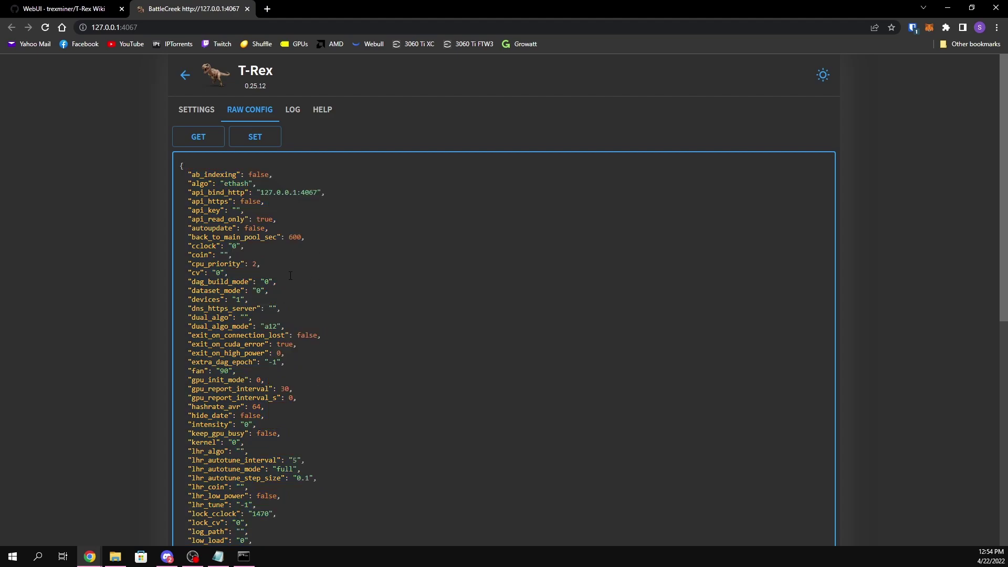
key(ctrl+a)
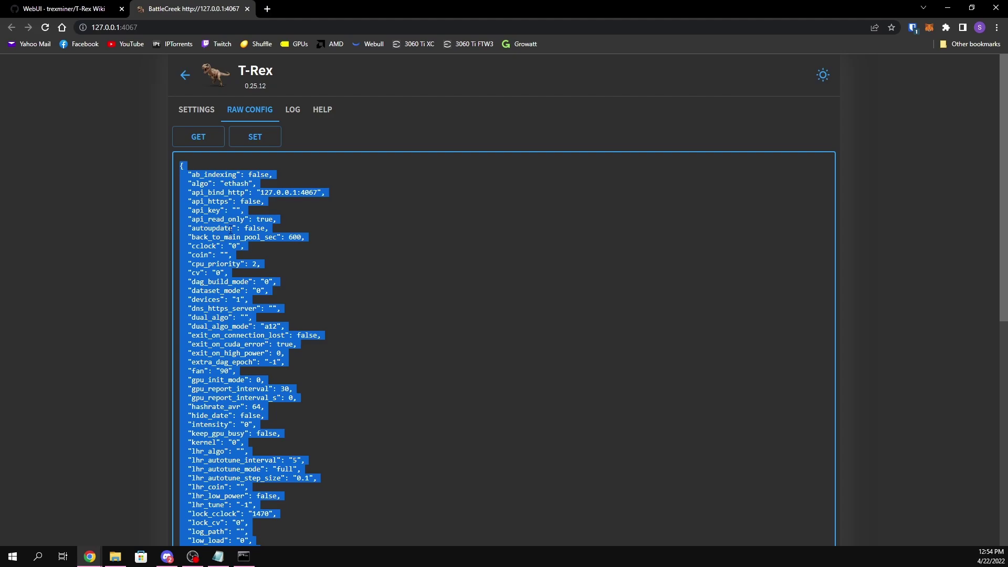
Copy the miner's raw JSON settings from the browser and open the empty config file in Notepad
right_click(224, 210)
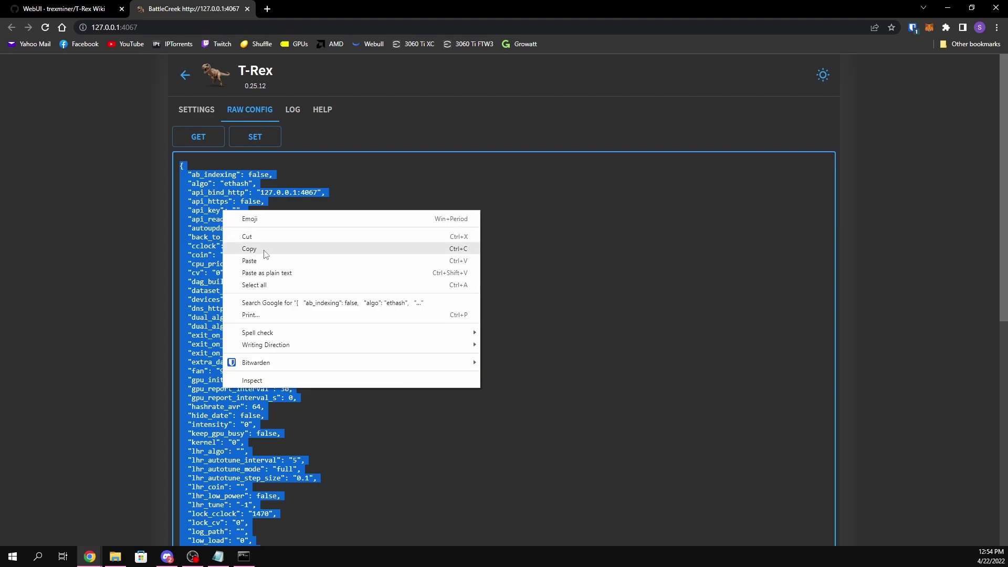
click(263, 253)
click(218, 556)
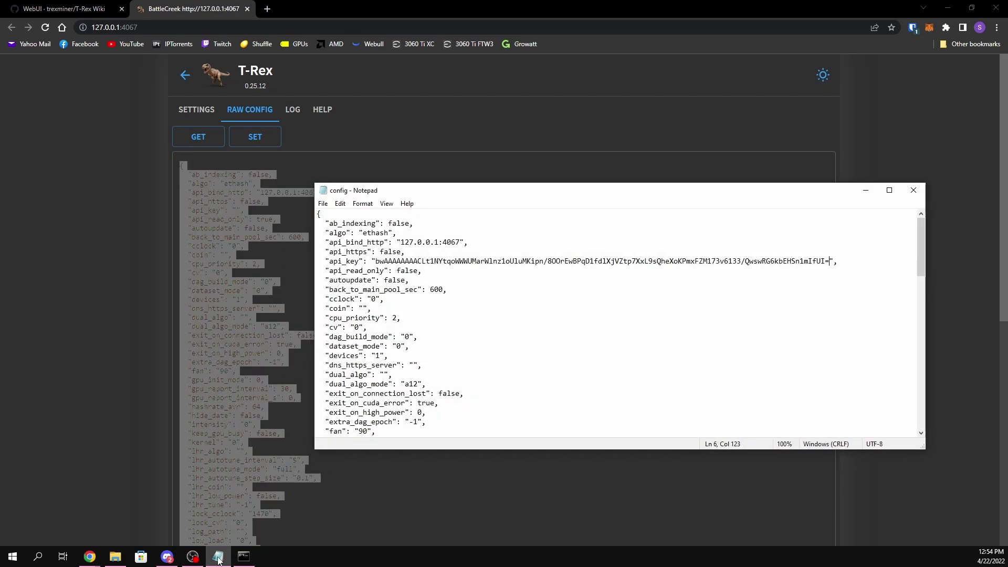
click(914, 190)
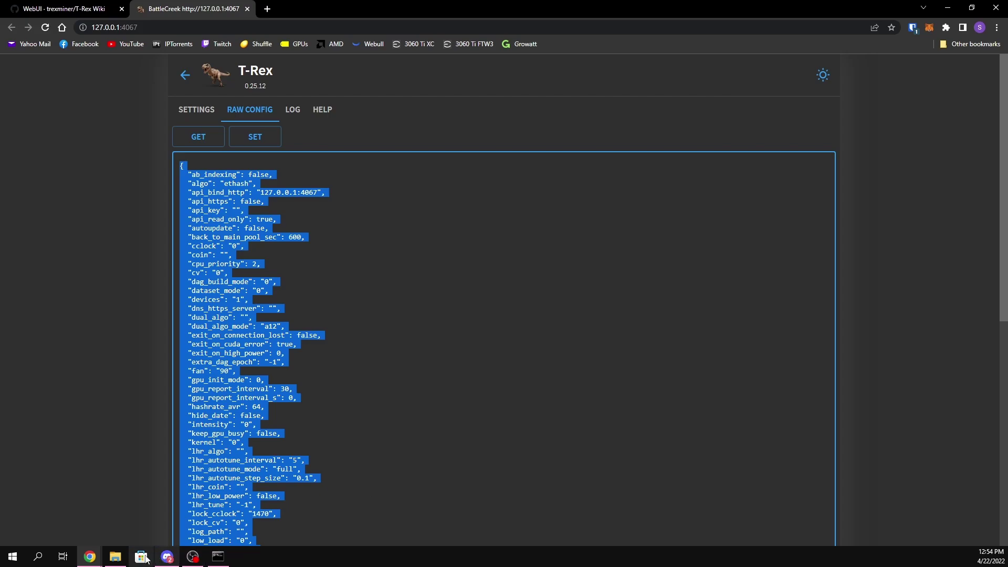
click(115, 556)
double_click(378, 332)
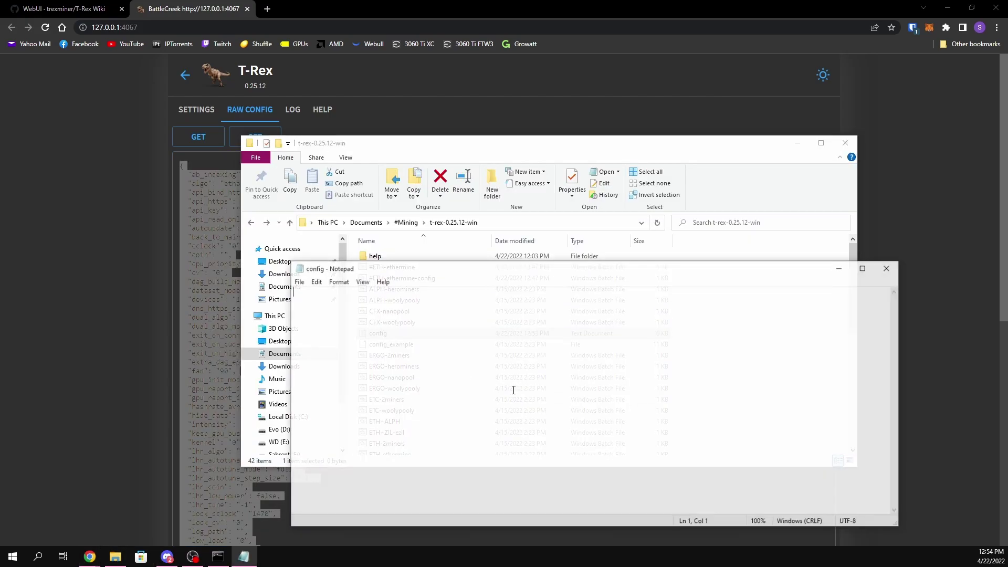
drag(472, 272, 593, 207)
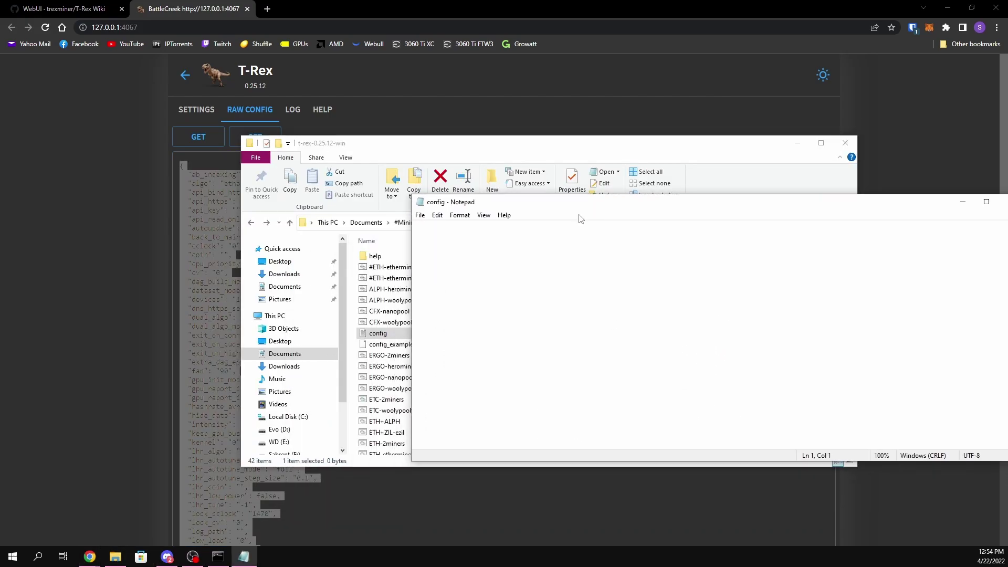
Paste the JSON settings into the config file and save it
right_click(466, 262)
click(497, 310)
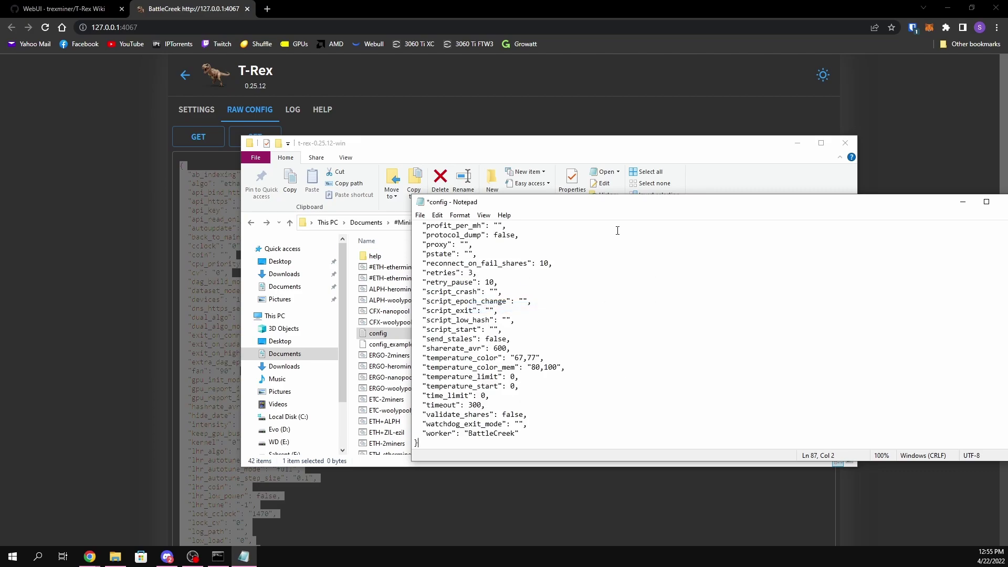
drag(583, 204, 473, 223)
click(310, 234)
click(326, 281)
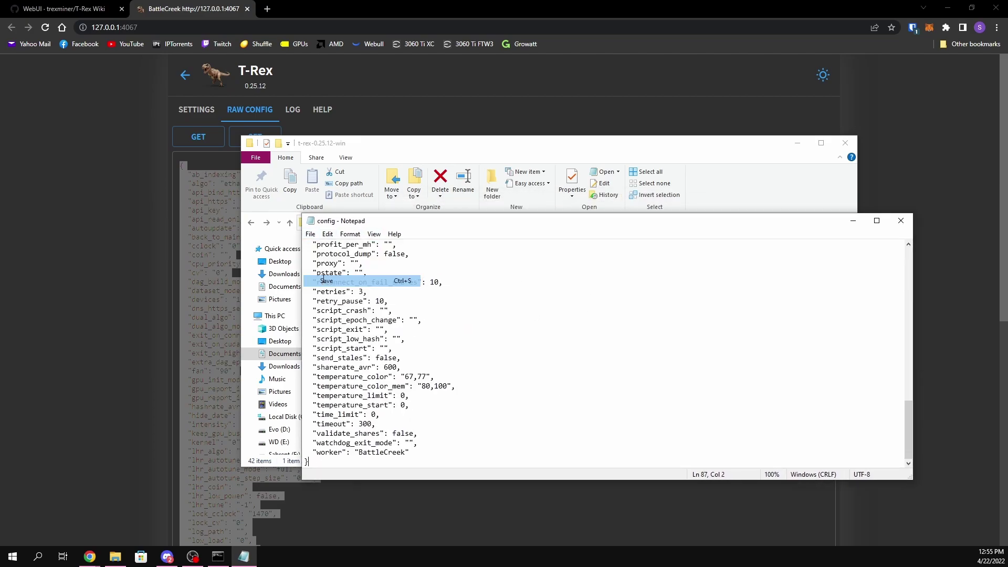
drag(909, 430, 907, 263)
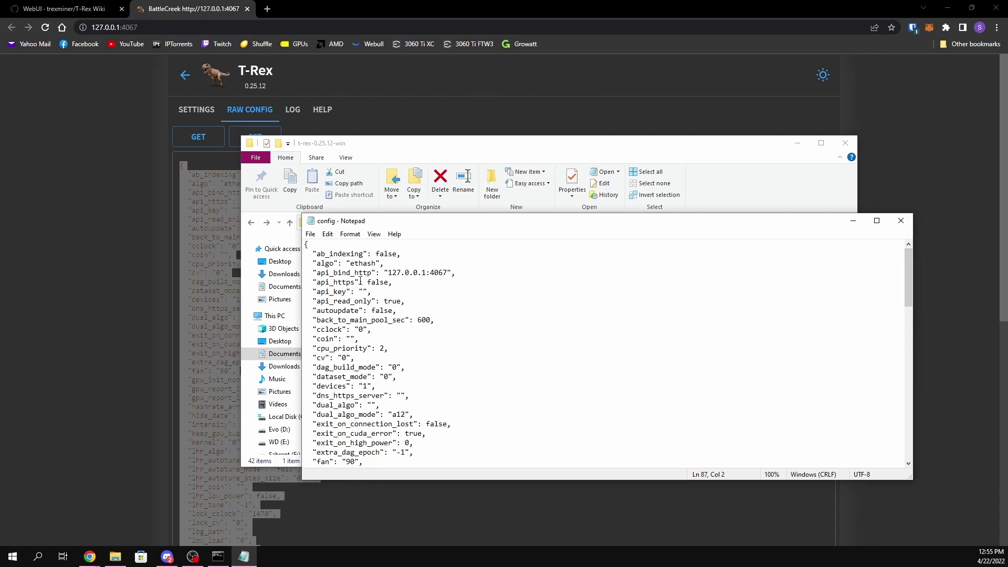
Open the #ETH-ethermine batch script in Notepad next to the config file
click(435, 320)
drag(436, 319, 359, 319)
drag(433, 156, 235, 143)
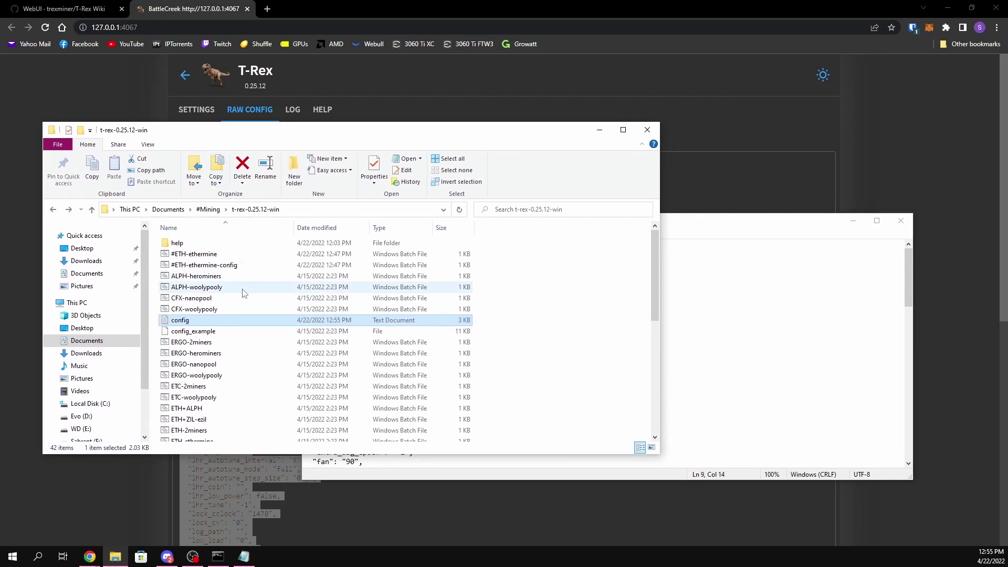
click(193, 254)
right_click(192, 254)
click(215, 273)
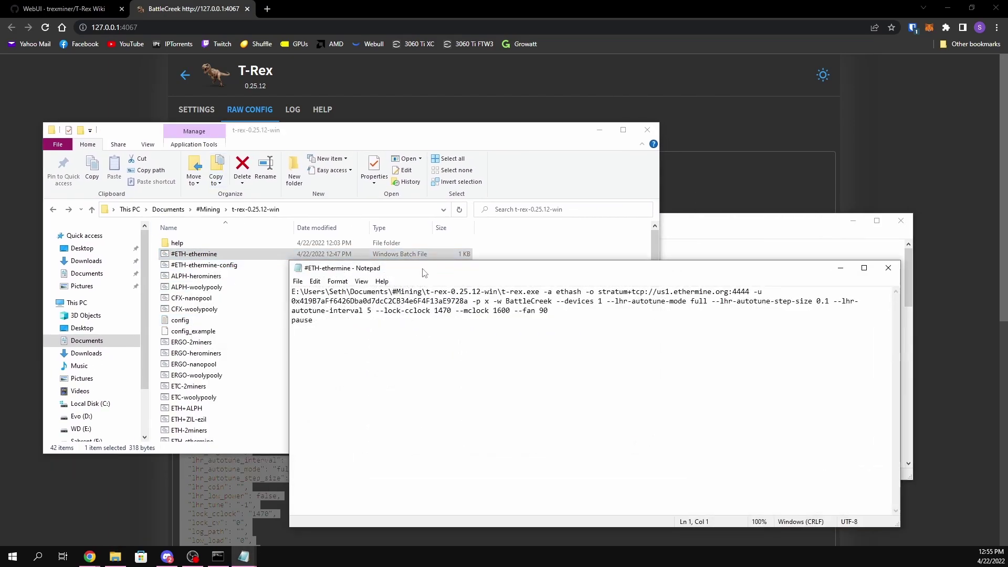
drag(472, 265, 288, 150)
click(745, 237)
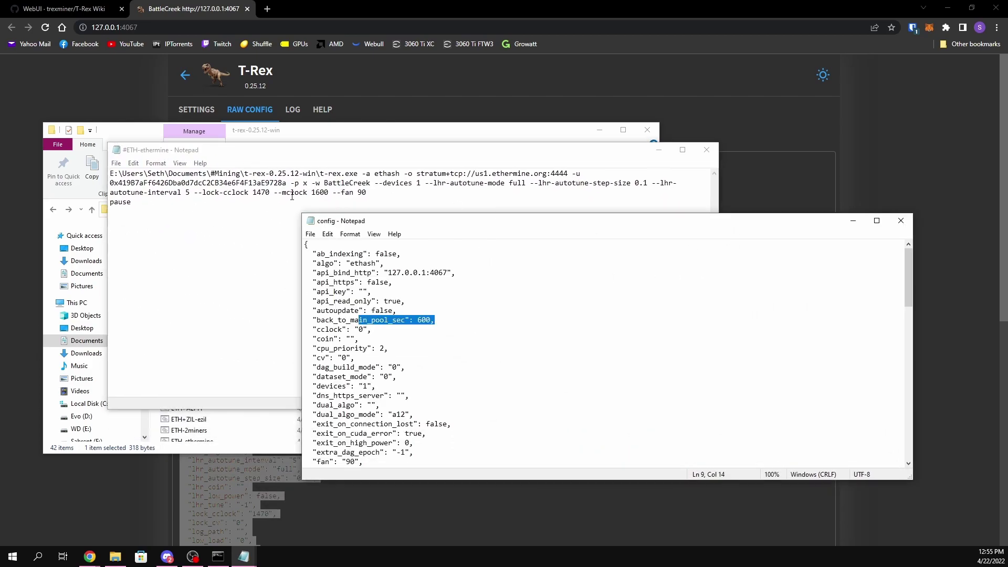
Confirm config's lock_cclock 1470 and mclock 1600 match the script, then close #ETH-ethermine
double_click(253, 193)
click(751, 356)
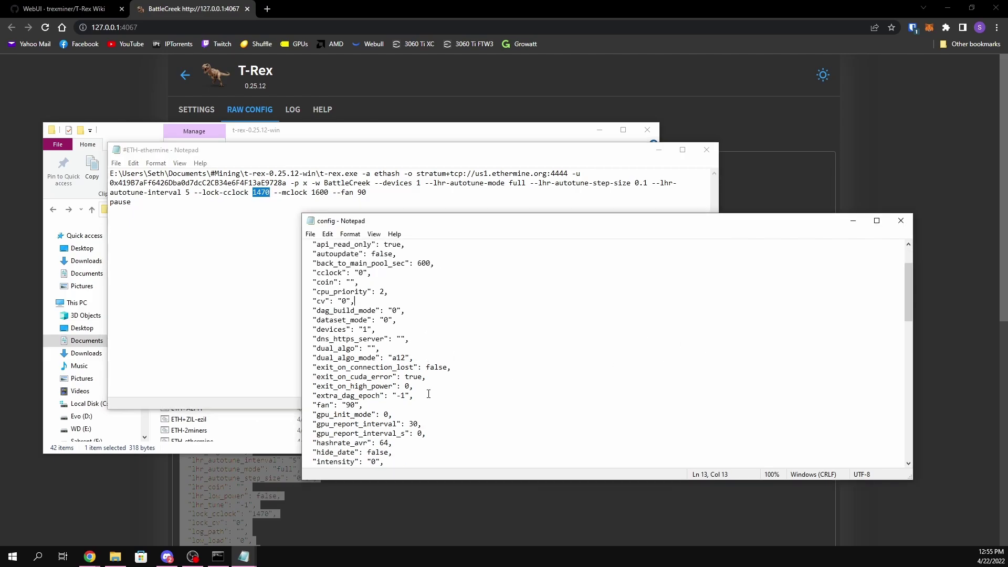
scroll(465, 401, down, 7)
scroll(466, 401, down, 2)
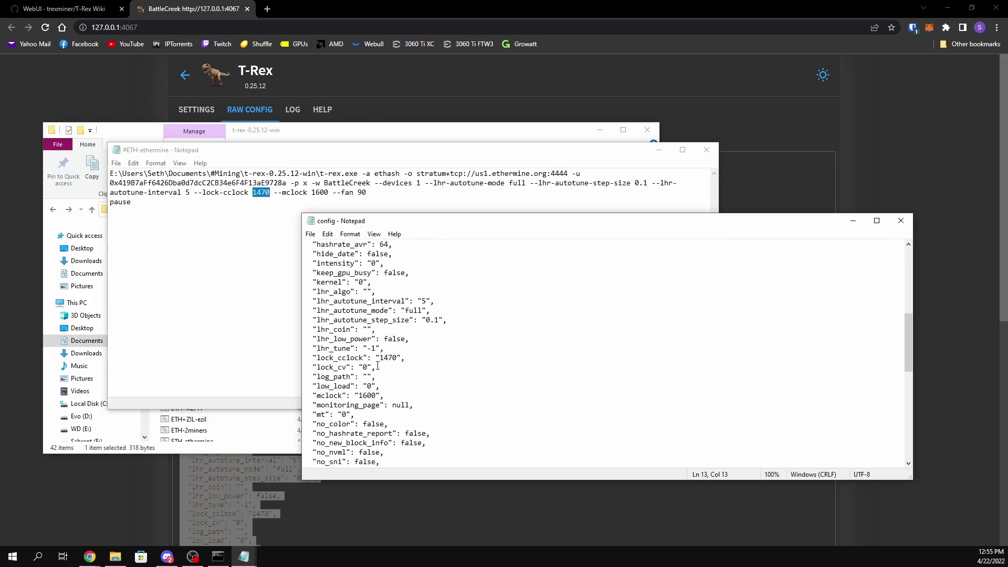
drag(405, 361, 320, 360)
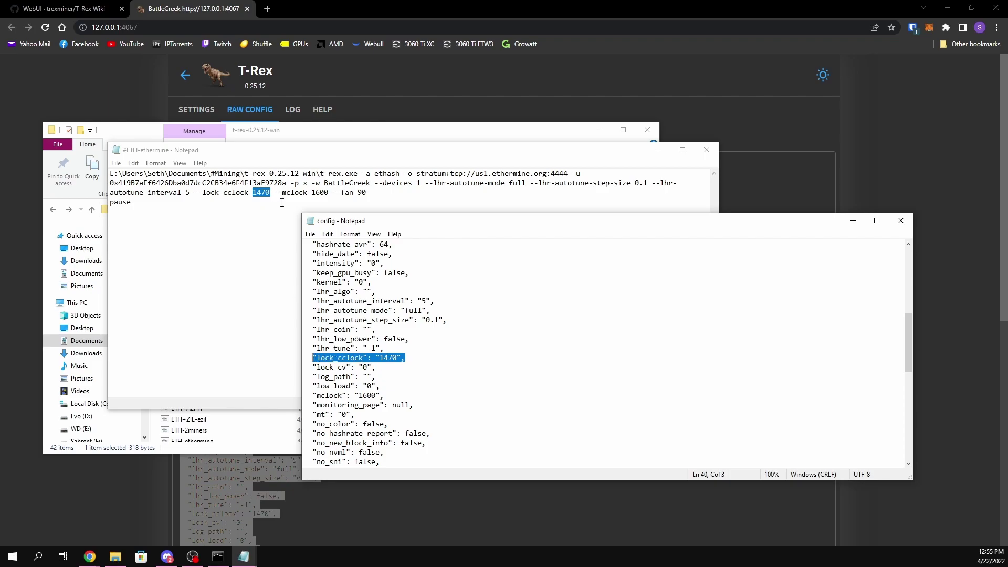
drag(383, 395, 314, 397)
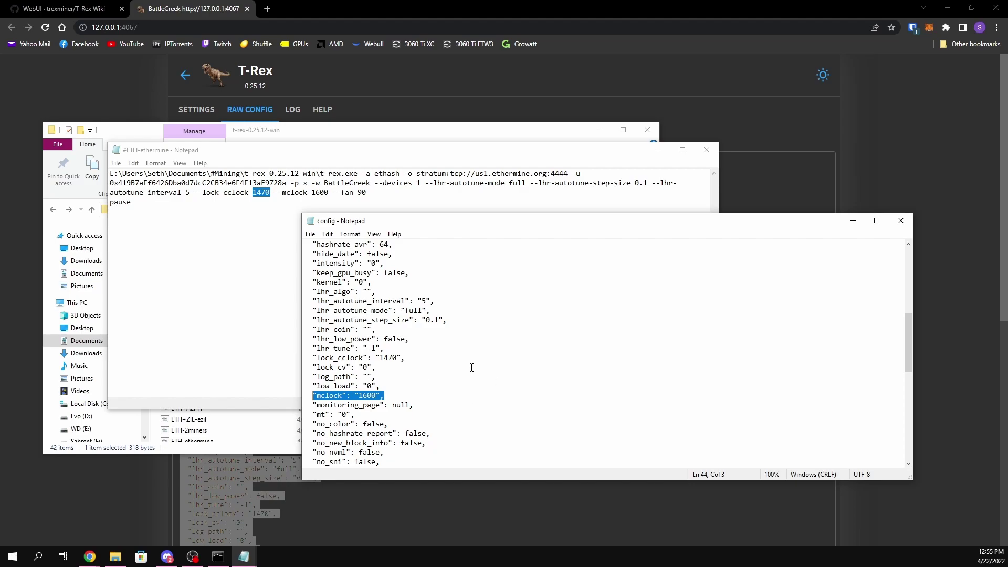
click(706, 149)
drag(434, 137, 622, 118)
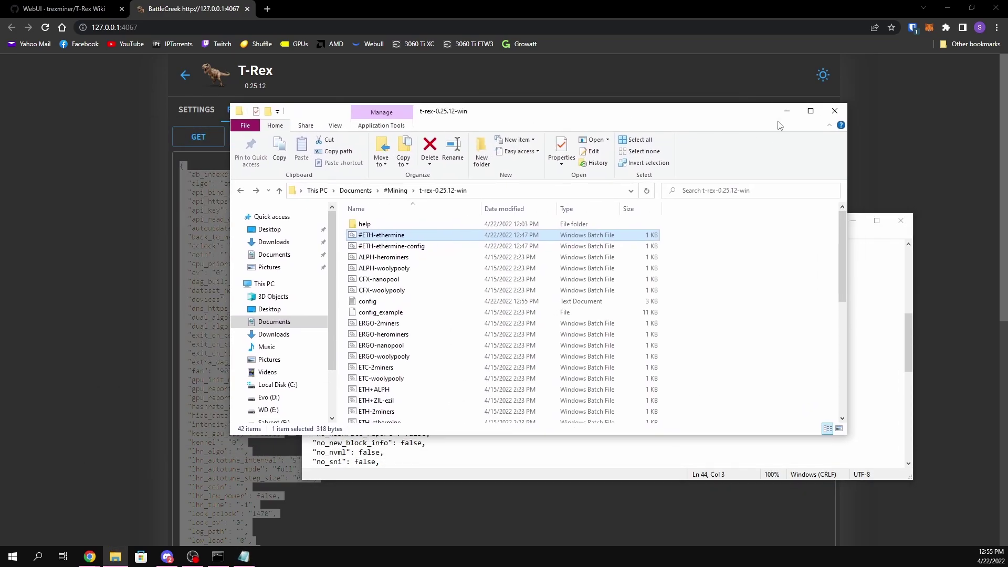
On the WebUI wiki page, scroll to Security and select the t-rex --api-generate-key command
click(71, 7)
scroll(320, 291, down, 2)
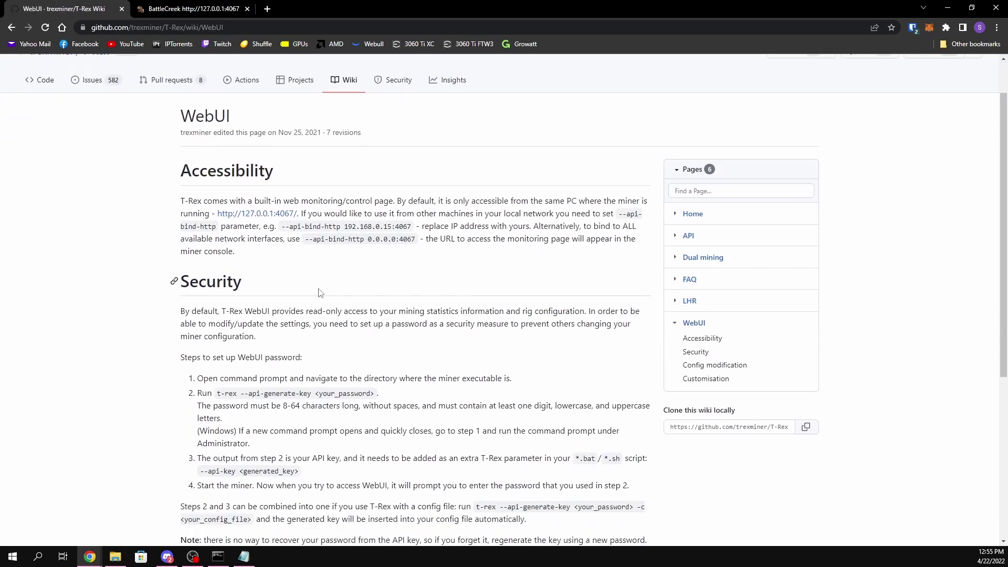
scroll(319, 292, down, 2)
drag(248, 184, 179, 181)
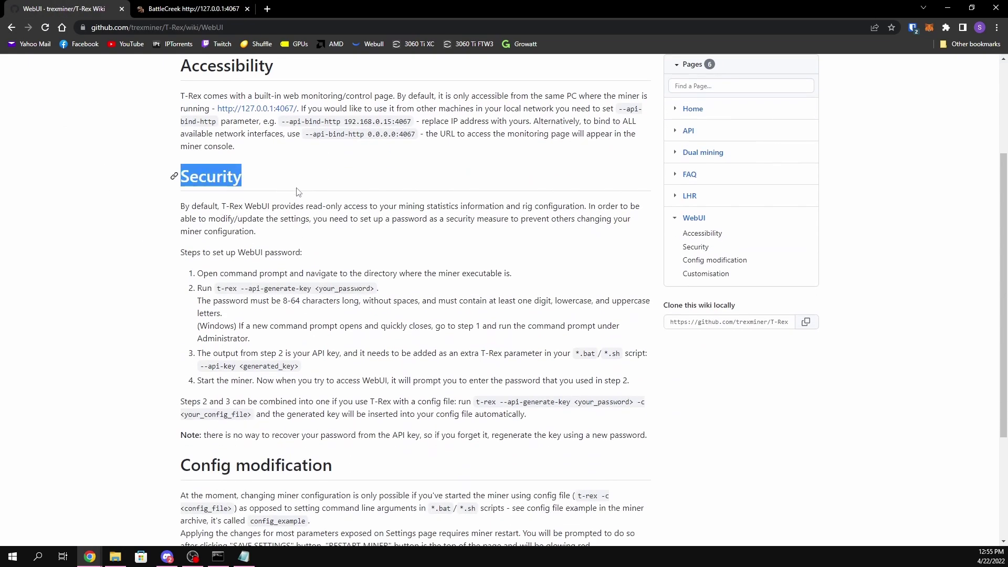
click(348, 181)
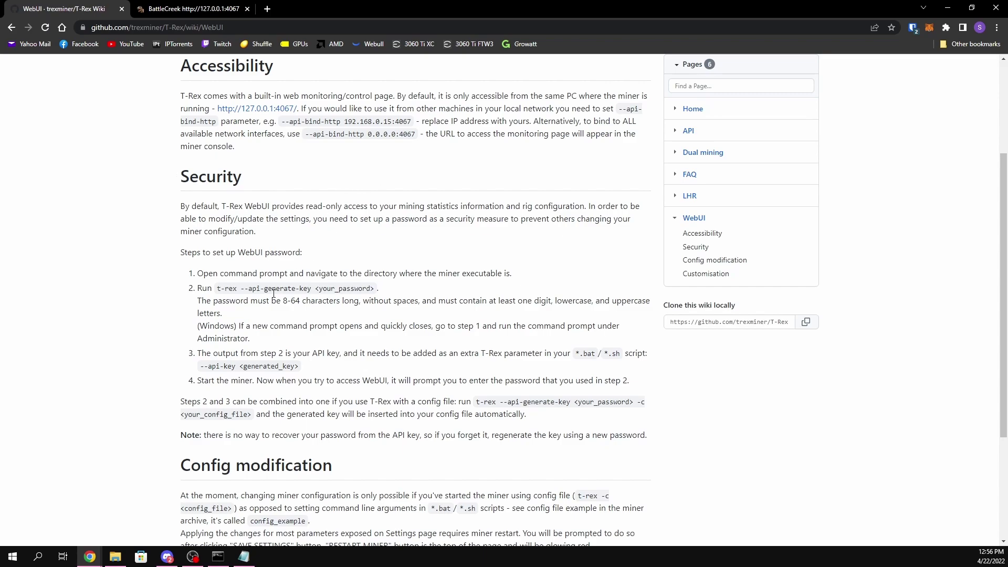
drag(217, 288, 374, 289)
key(ctrl+c)
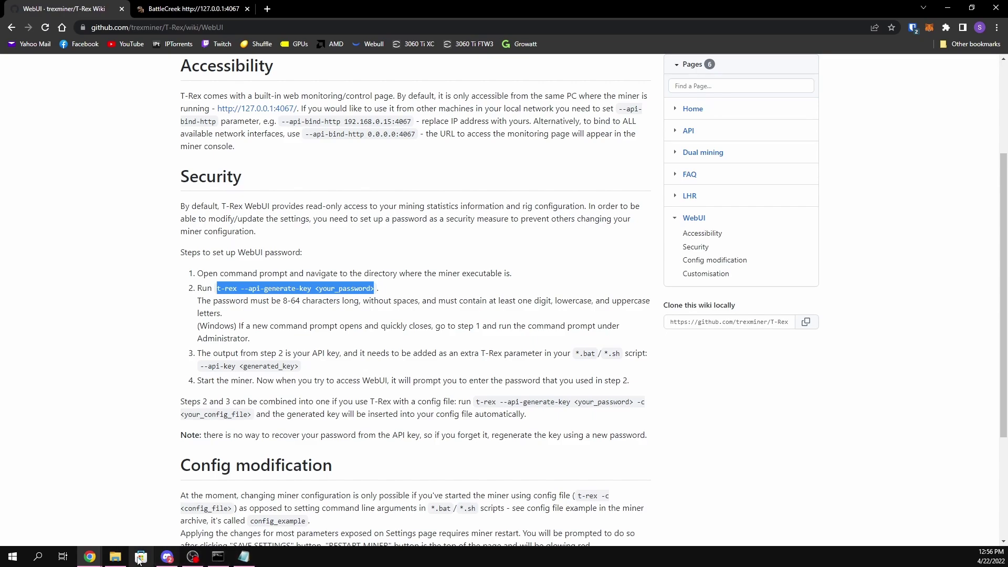
Open Command Prompt in the t-rex-0.25.12-win folder using cmd in Explorer's address bar
click(117, 529)
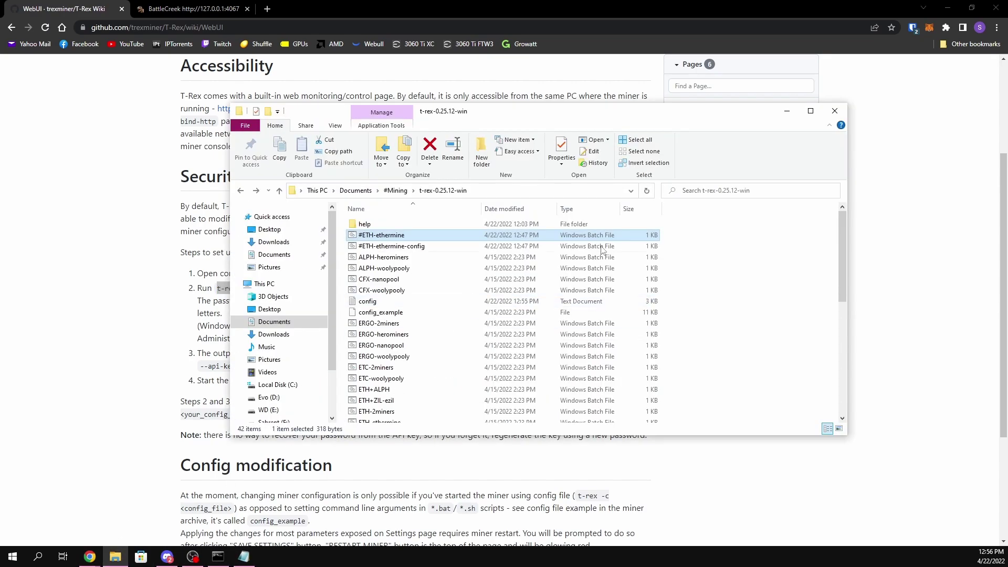
click(347, 263)
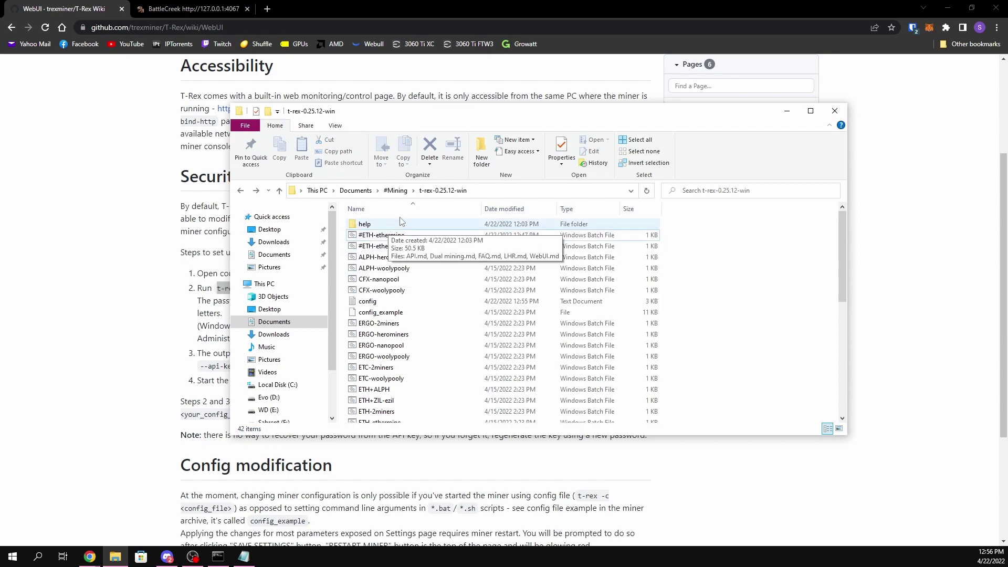
click(495, 191)
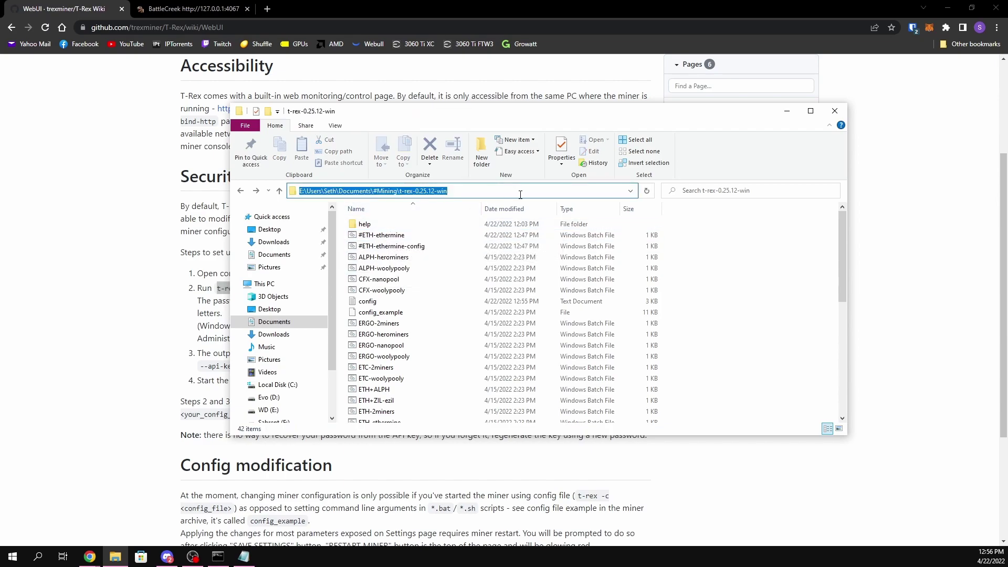
text(cmd)
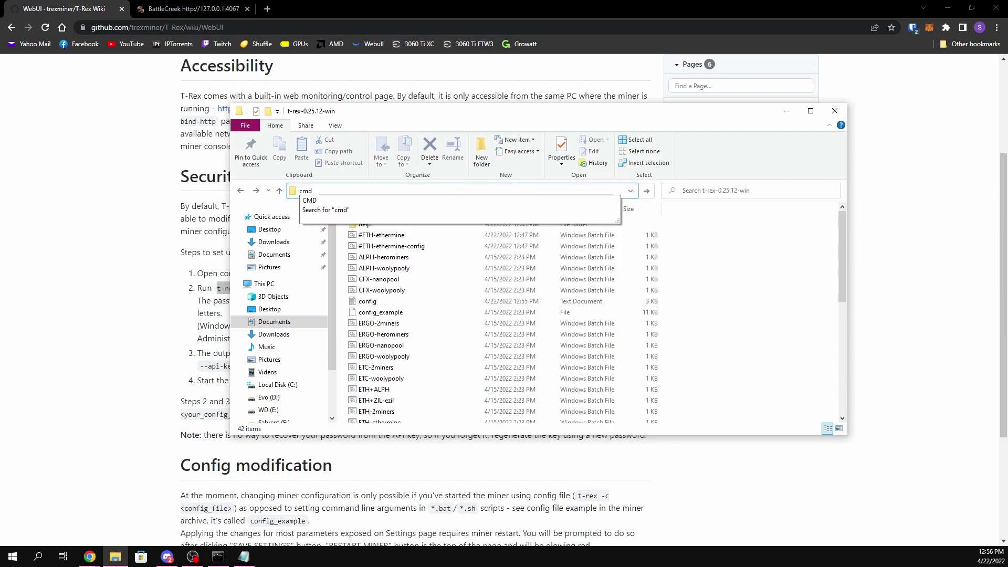
key(Return)
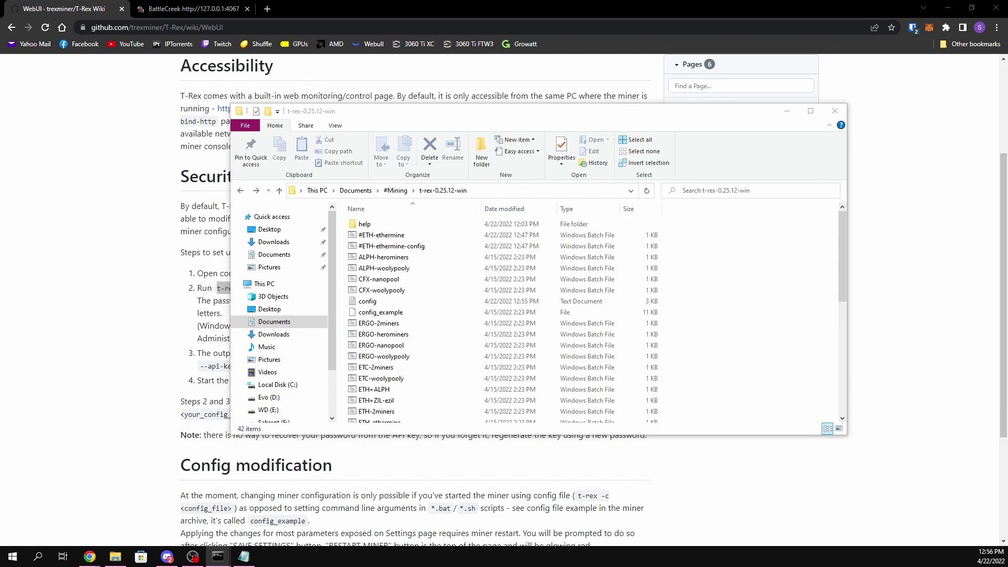
drag(541, 176, 437, 223)
drag(375, 263, 581, 263)
drag(581, 226, 618, 226)
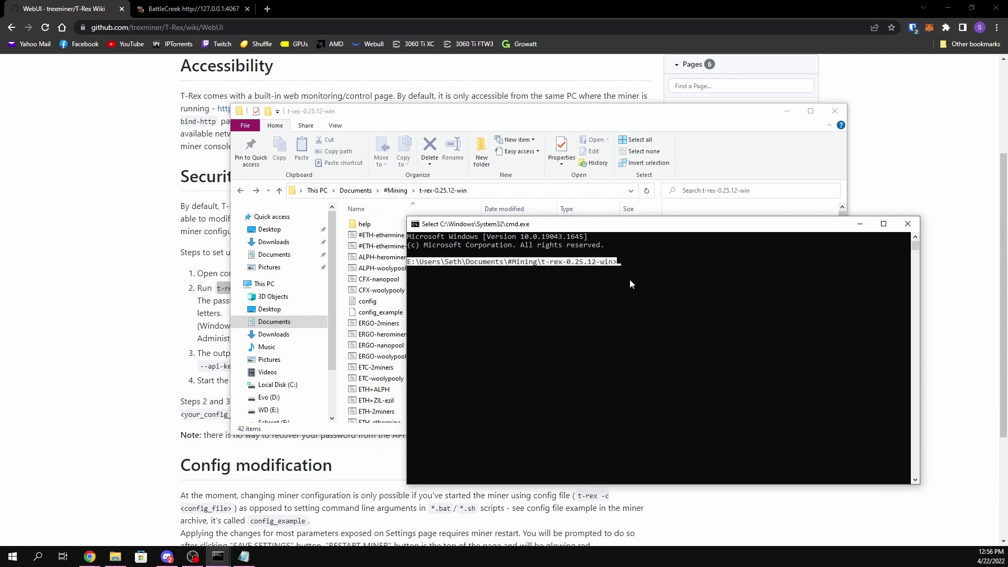
click(631, 278)
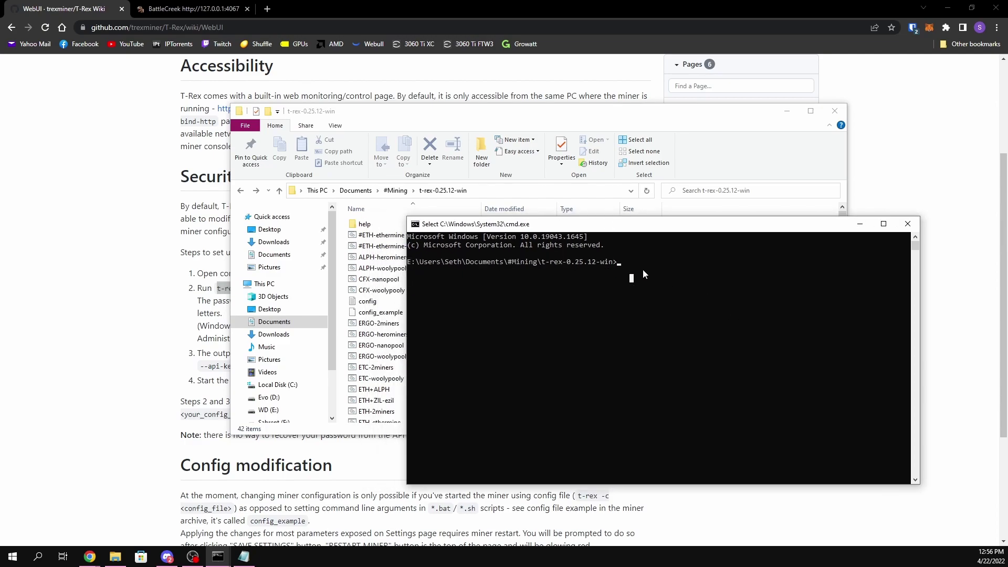
Run t-rex --api-generate-key with a chosen password in place of the placeholder
key(ctrl+v)
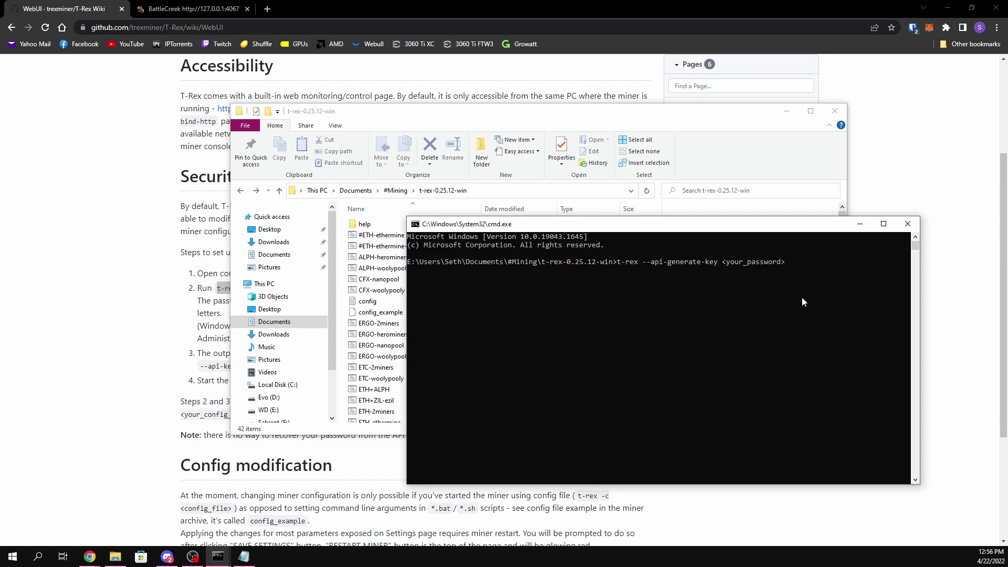
click(787, 110)
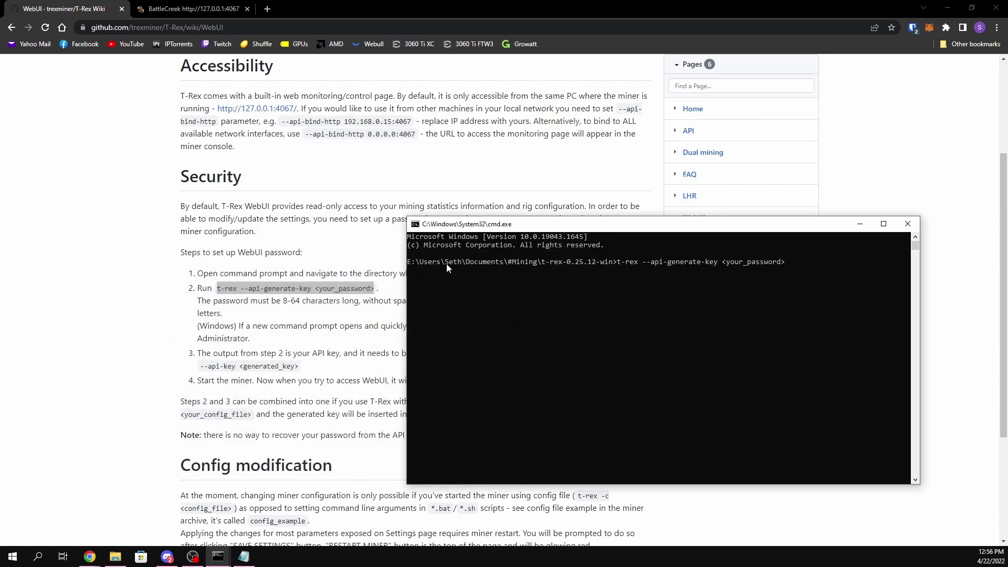
click(796, 262)
key(BackSpace)
key(BackSpace)
key(BackSpace)
key(BackSpace)
key(BackSpace)
key(BackSpace)
key(BackSpace)
key(BackSpace)
key(BackSpace)
key(BackSpace)
key(BackSpace)
key(BackSpace)
key(BackSpace)
key(BackSpace)
key(BackSpace)
scroll(840, 204, down, 3)
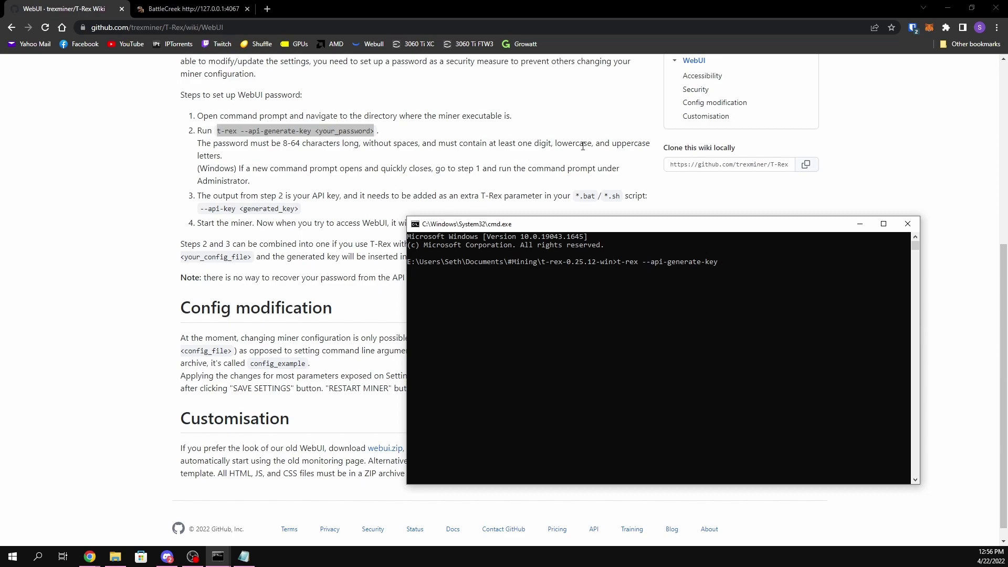
click(754, 262)
click(728, 263)
key(Return)
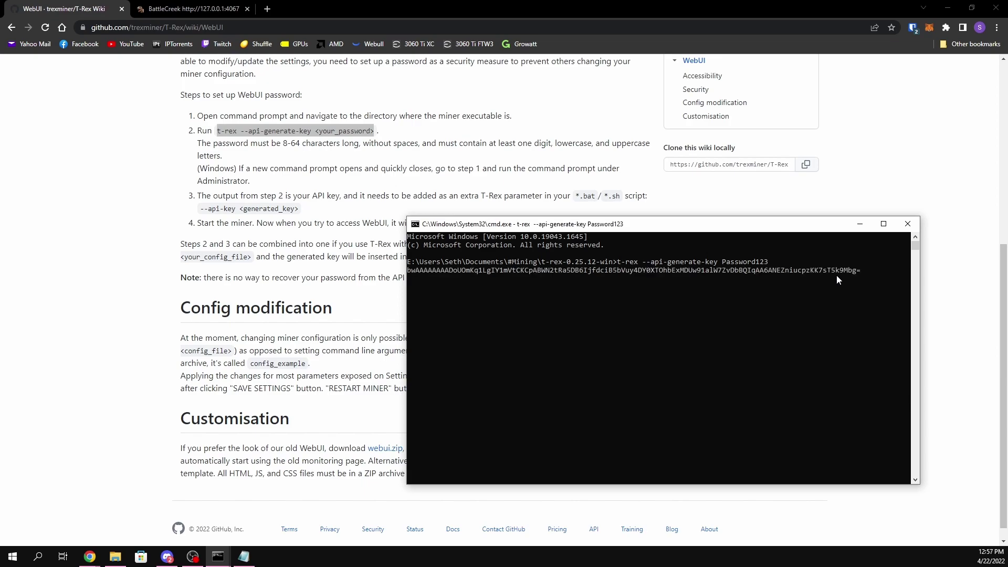
Select and copy the generated API key from the console output
click(410, 272)
drag(410, 273, 859, 276)
key(ctrl+c)
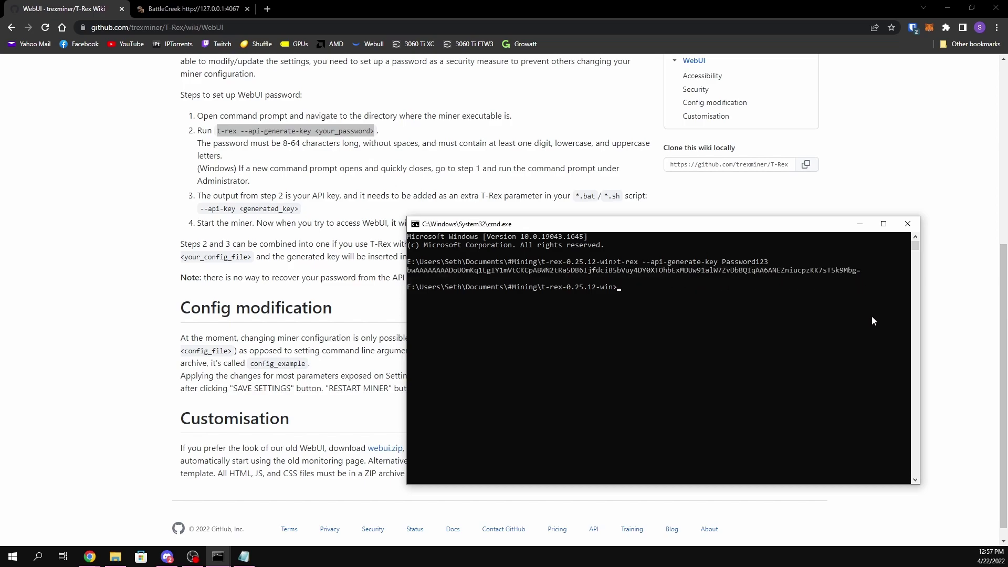
Paste the generated API key between the empty api_key quotes in the config
click(243, 556)
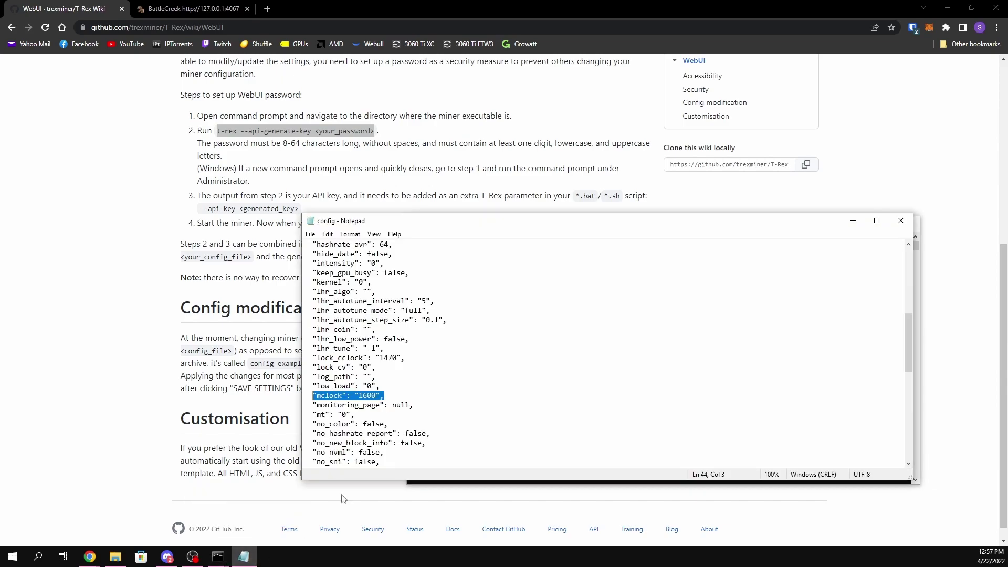
drag(447, 222, 437, 205)
scroll(459, 332, up, 9)
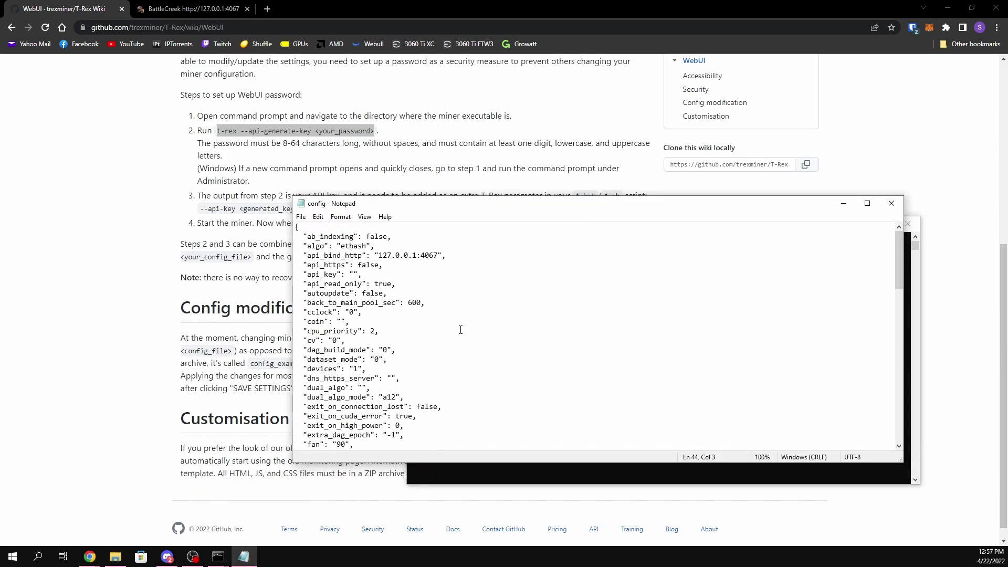
drag(307, 274, 338, 274)
click(354, 274)
key(ctrl+v)
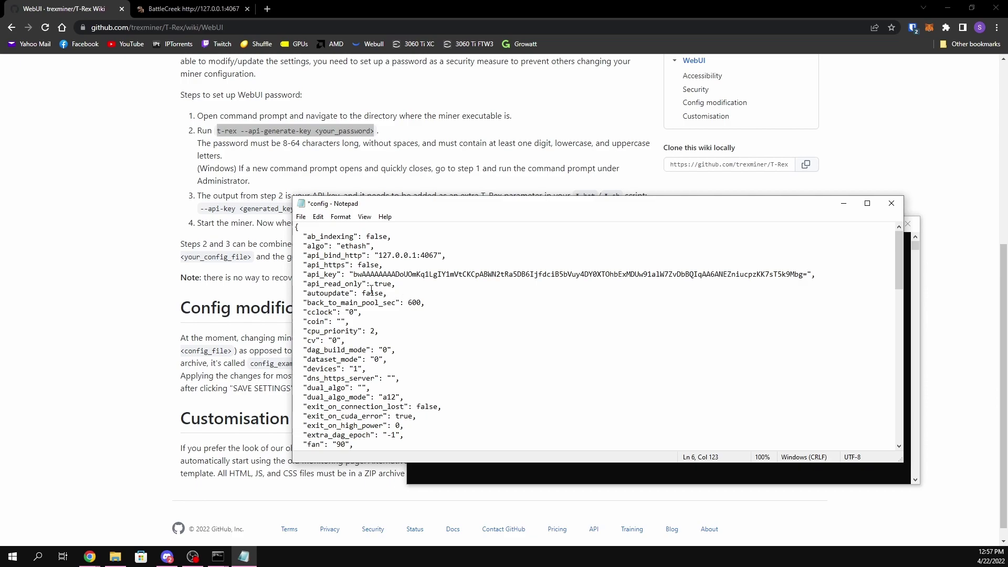
Change api_read_only from true to false and save the config file
drag(323, 284, 374, 284)
text(false)
click(301, 217)
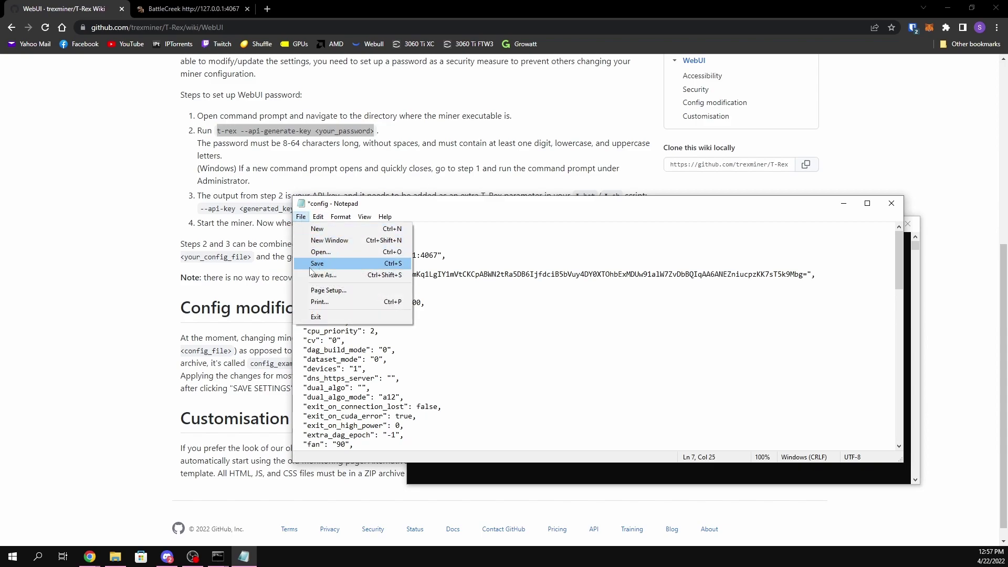
click(312, 271)
drag(807, 274, 354, 284)
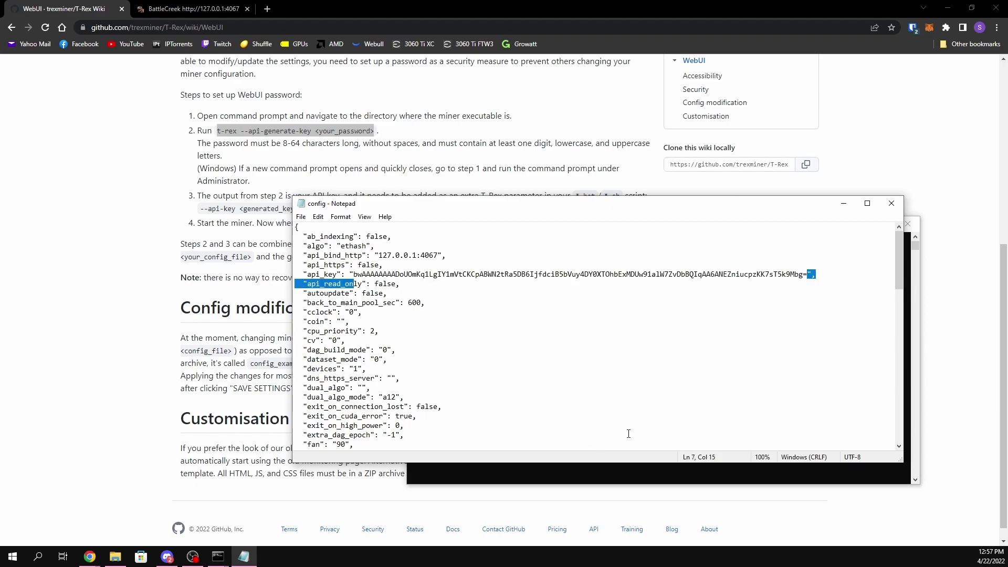
Recall the previous t-rex --api-generate-key command at the Command Prompt
click(684, 479)
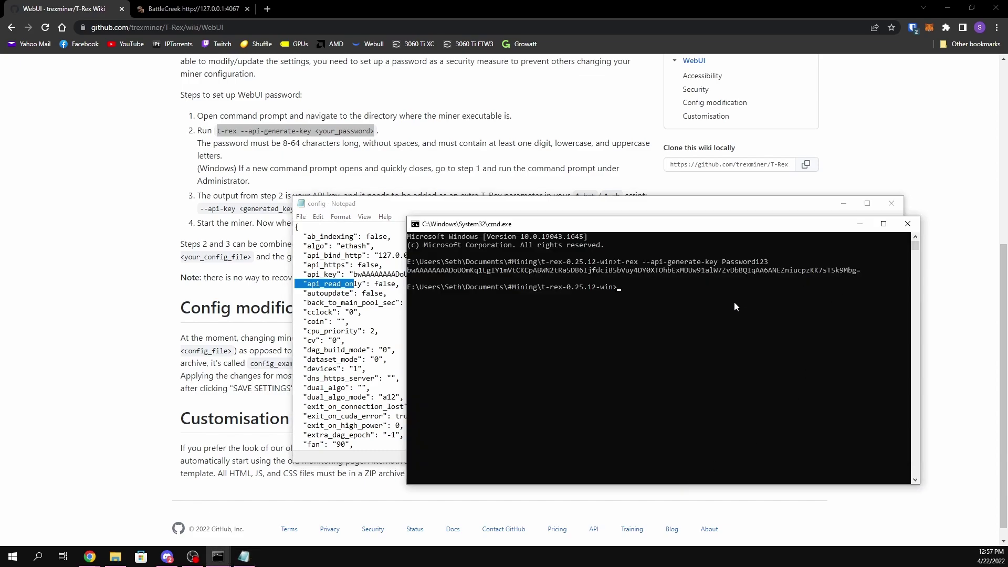
key(Up)
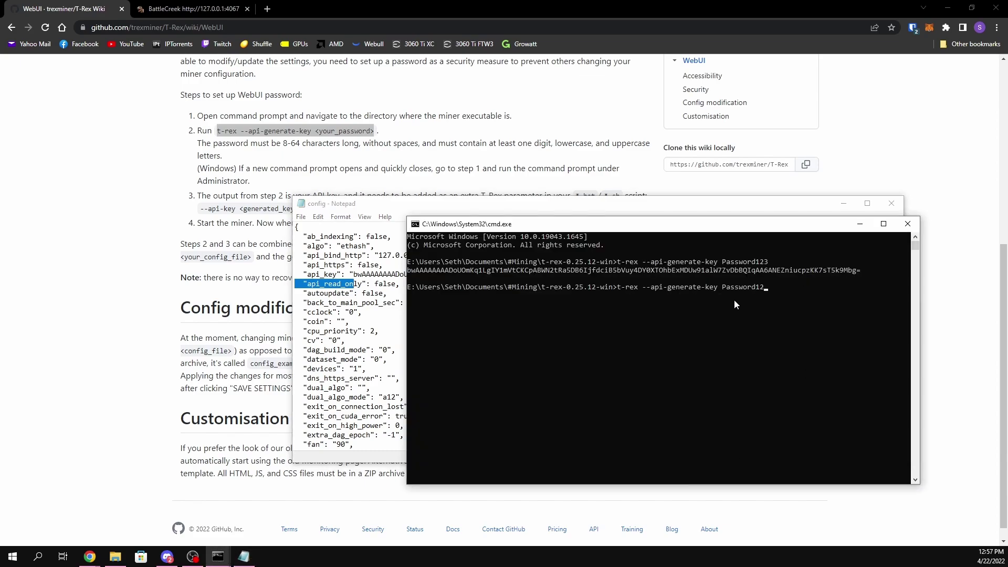
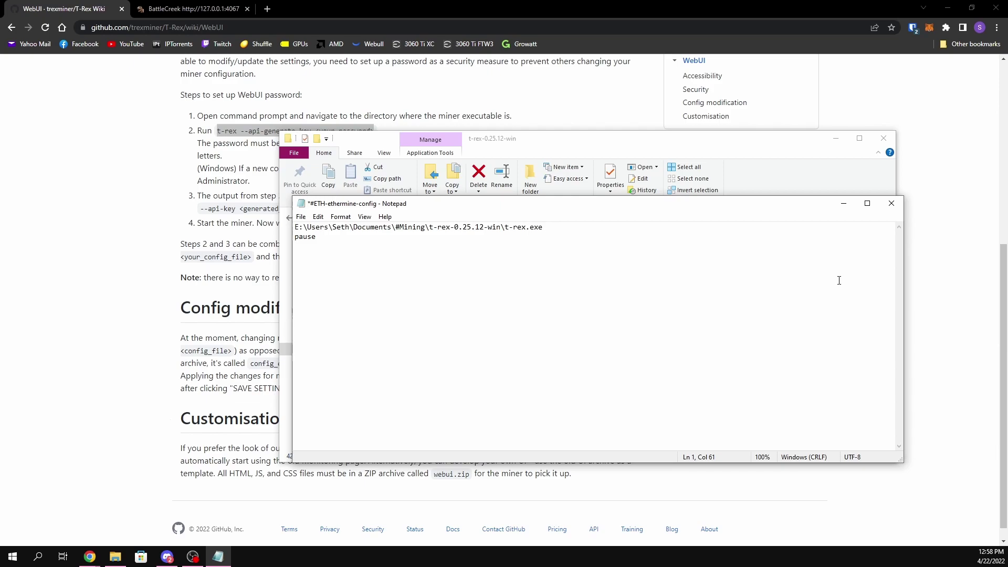
Copy the 't-rex -c <config_file>' example command from the T-Rex WebUI wiki
click(171, 263)
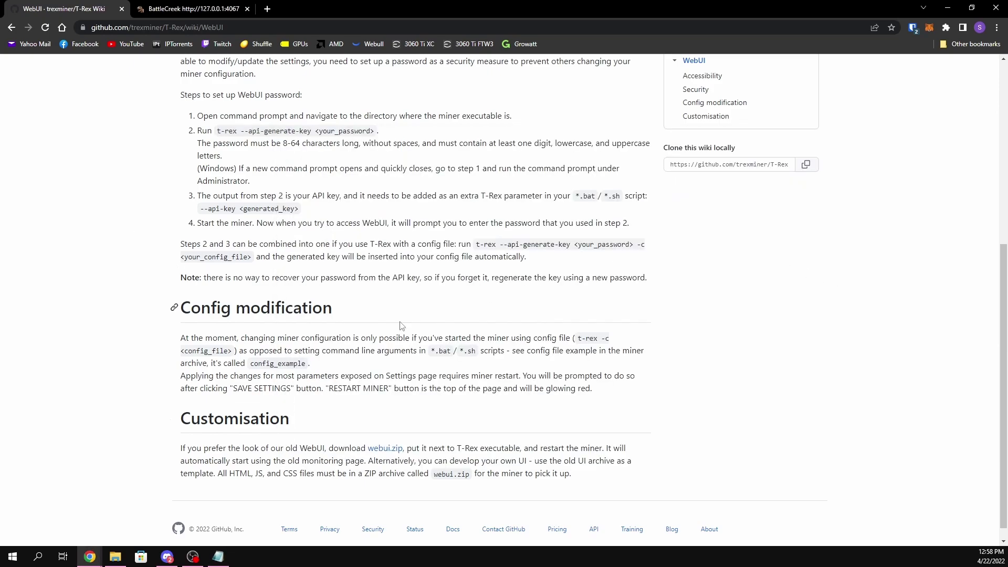
scroll(690, 355, down, 1)
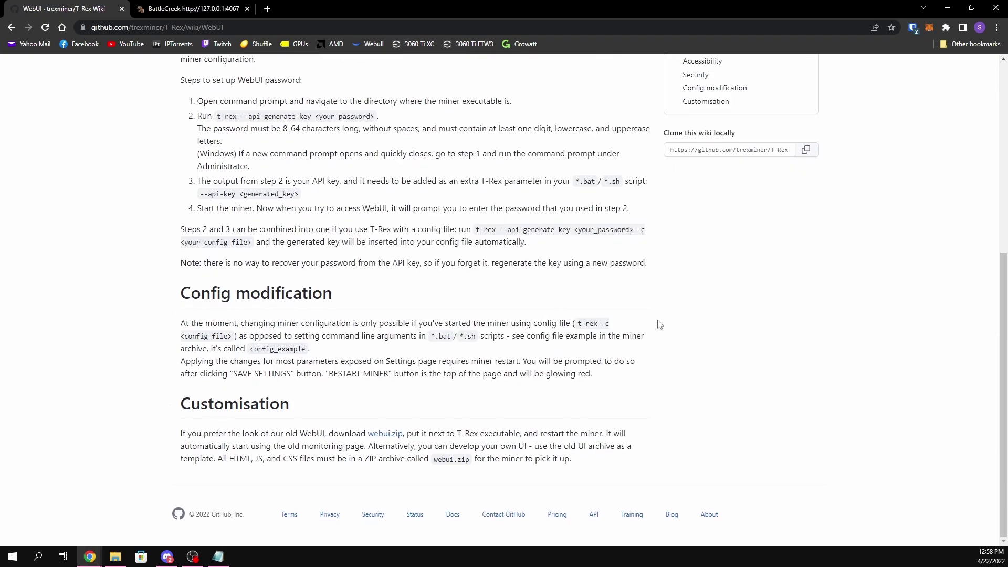
drag(578, 324, 231, 338)
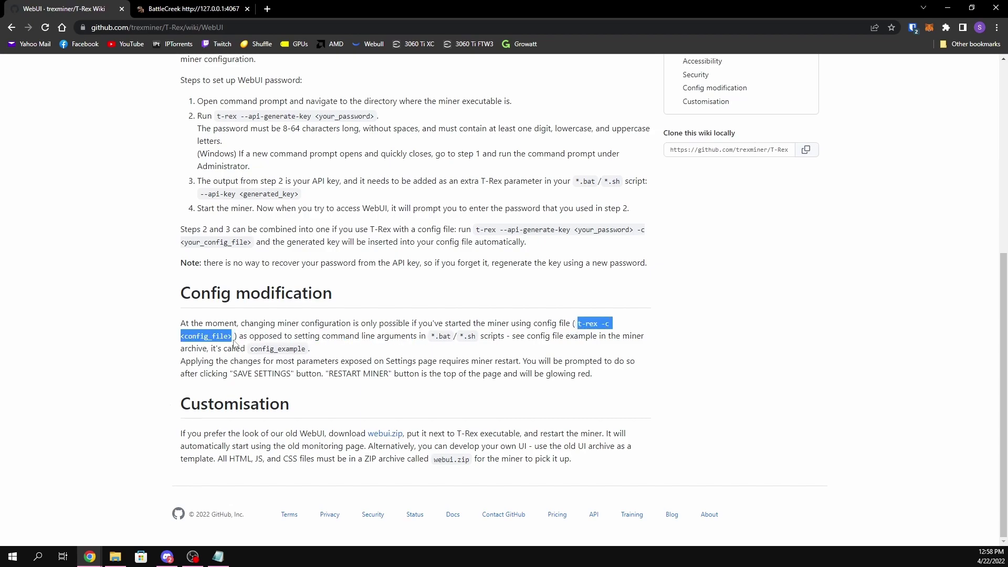
right_click(217, 342)
click(243, 350)
Append ' -c config.txt' to the t-rex.exe launch line in the Notepad script
click(218, 556)
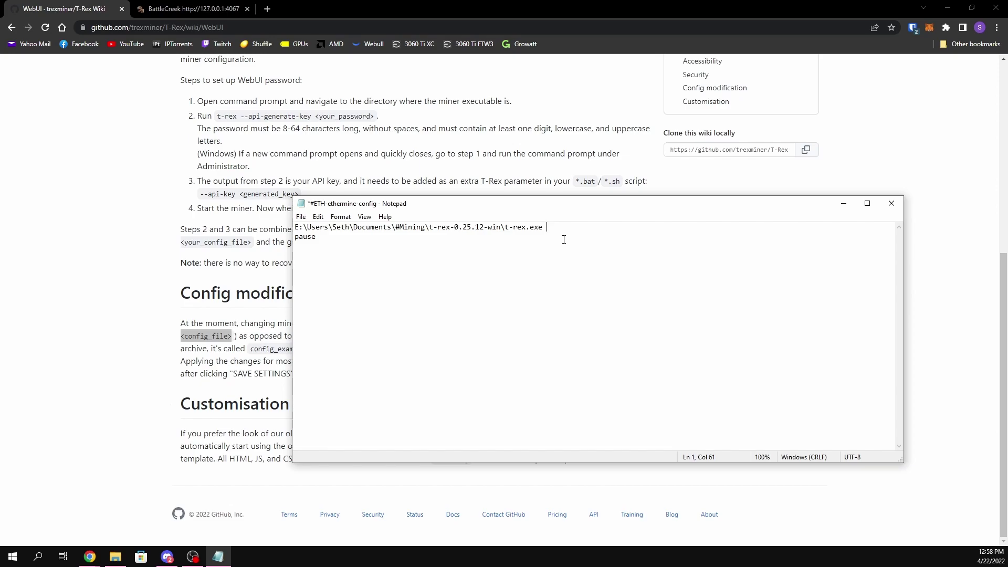
drag(560, 206, 563, 40)
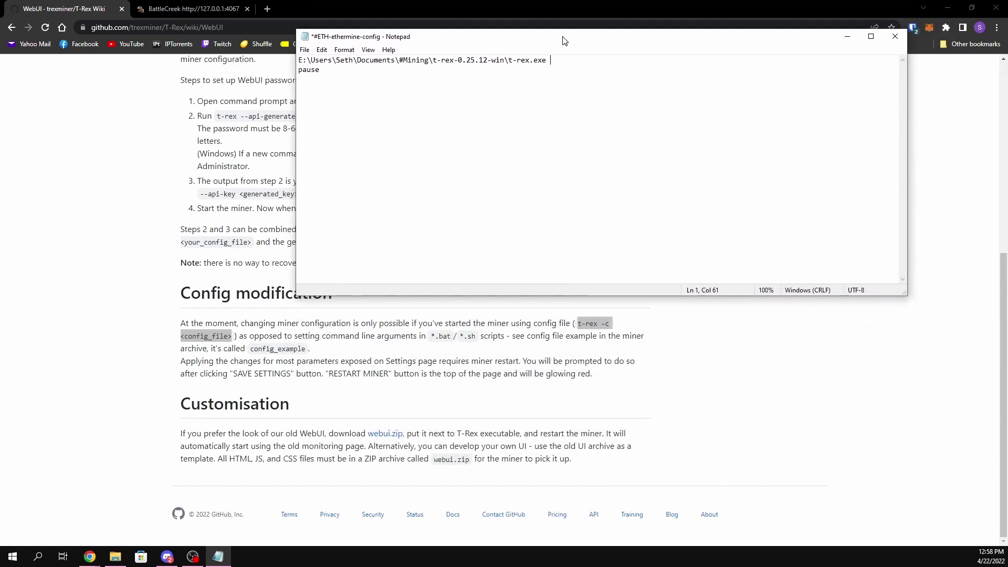
click(570, 77)
text(-c)
key(BackSpace)
key(BackSpace)
key(BackSpace)
click(556, 60)
text(-c config.txt)
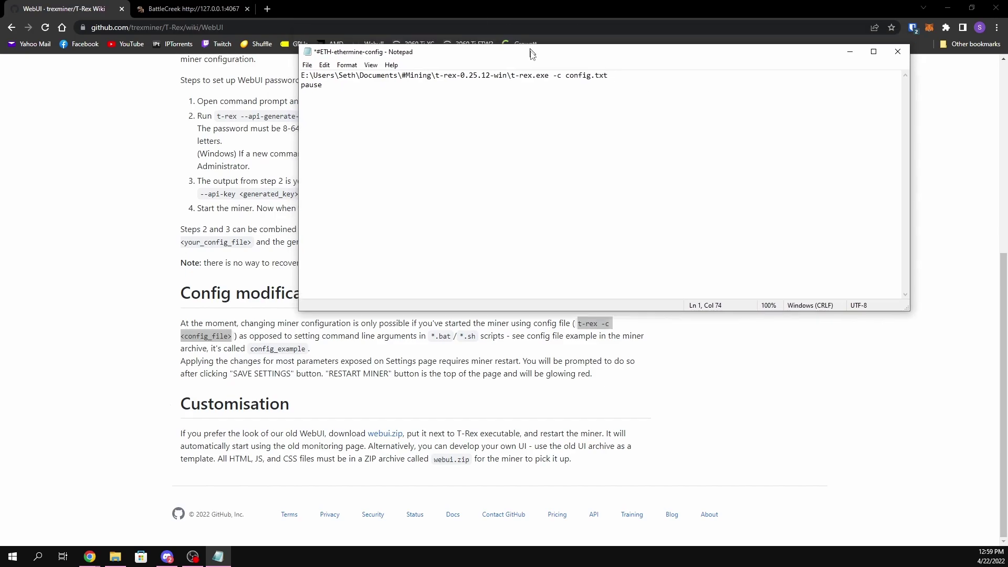
Save the edited #ETH-ethermine-config script and close Notepad
drag(532, 37, 536, 101)
drag(609, 124, 570, 130)
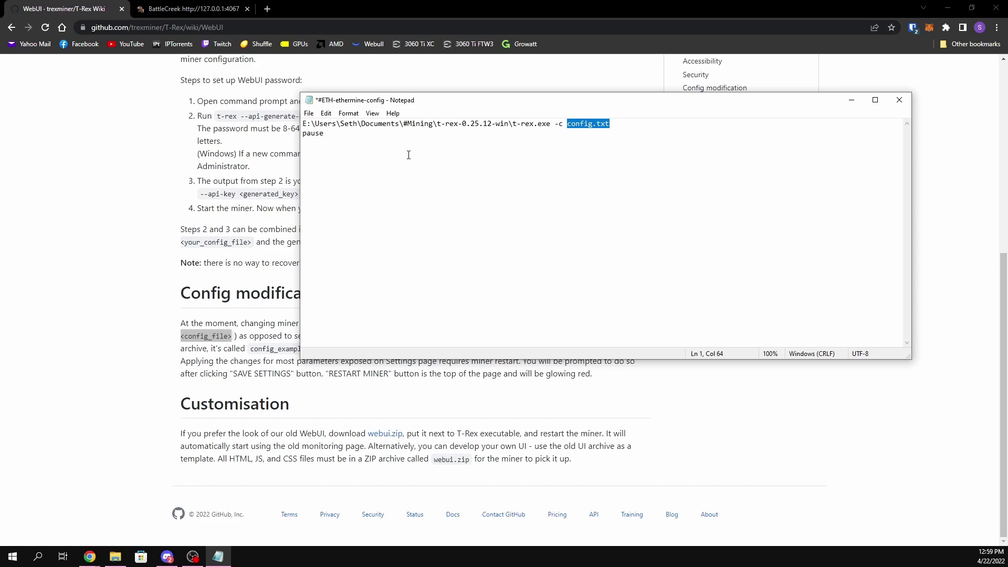
click(308, 113)
click(349, 161)
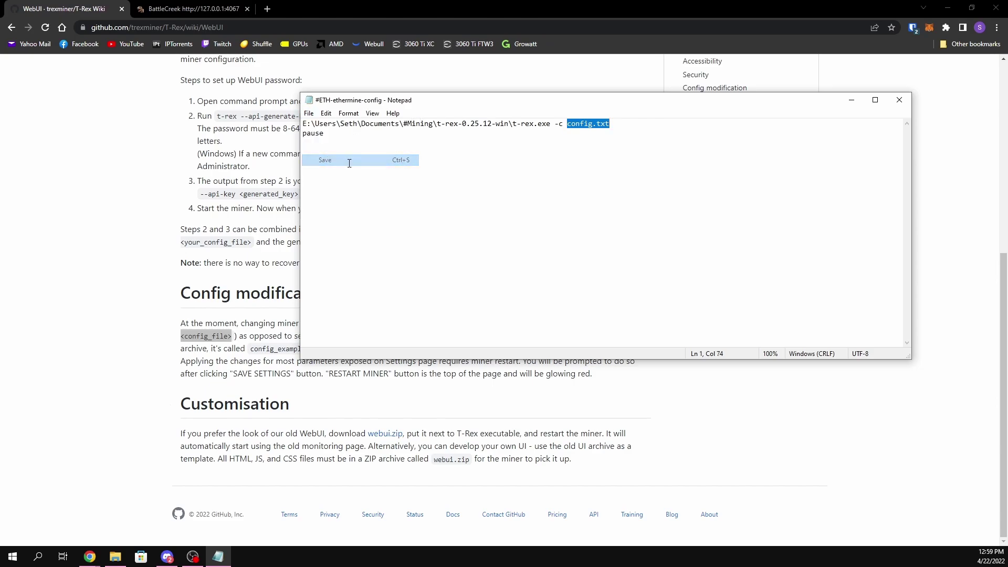
click(899, 99)
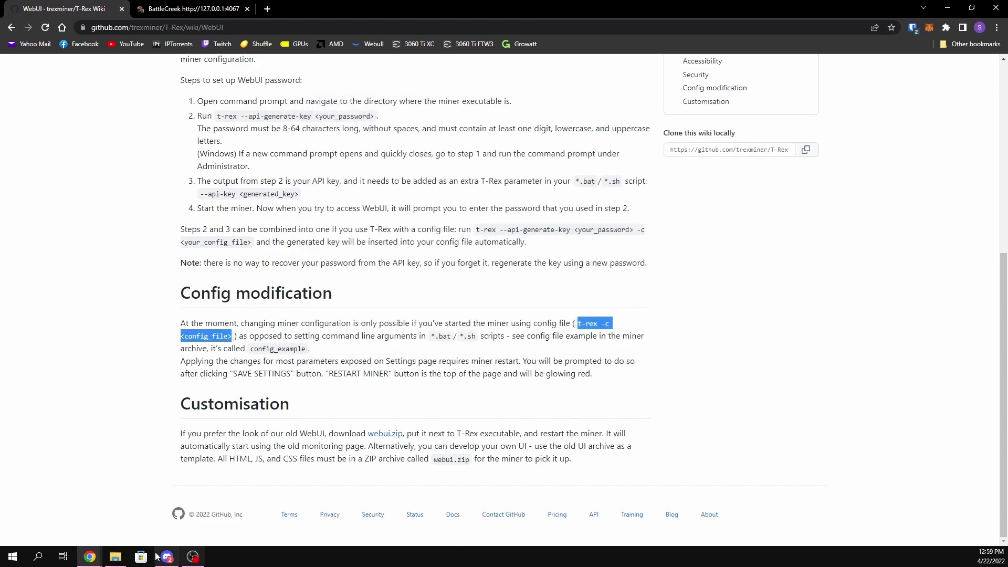
click(115, 557)
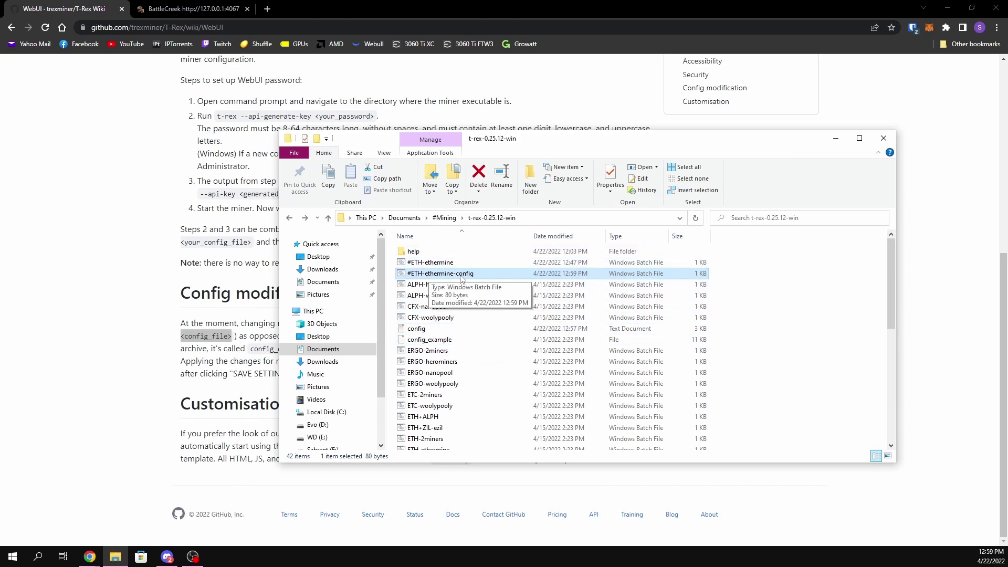
Run the #ETH-ethermine-config script as administrator from the t-rex-0.25.12-win folder
click(447, 263)
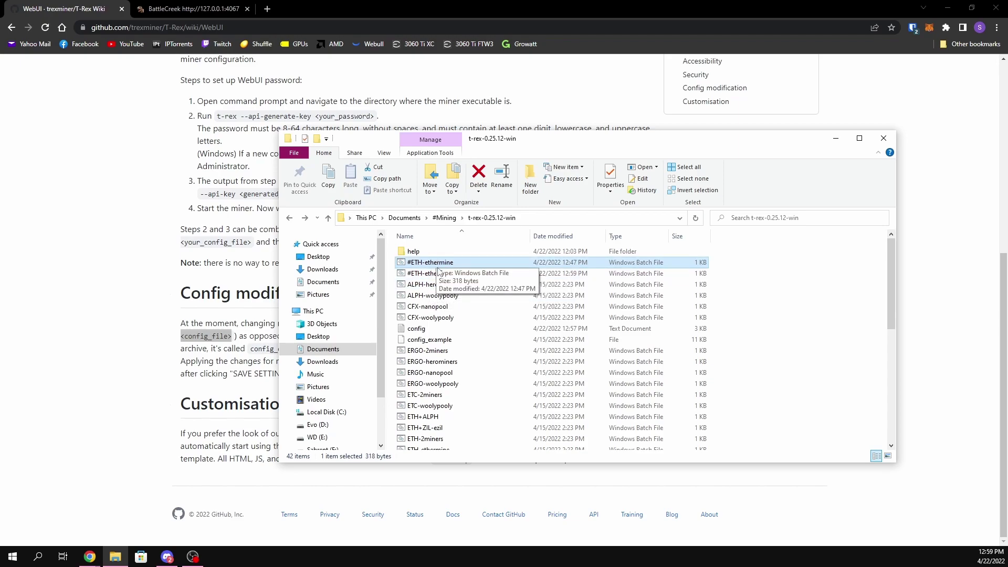
click(455, 275)
right_click(468, 276)
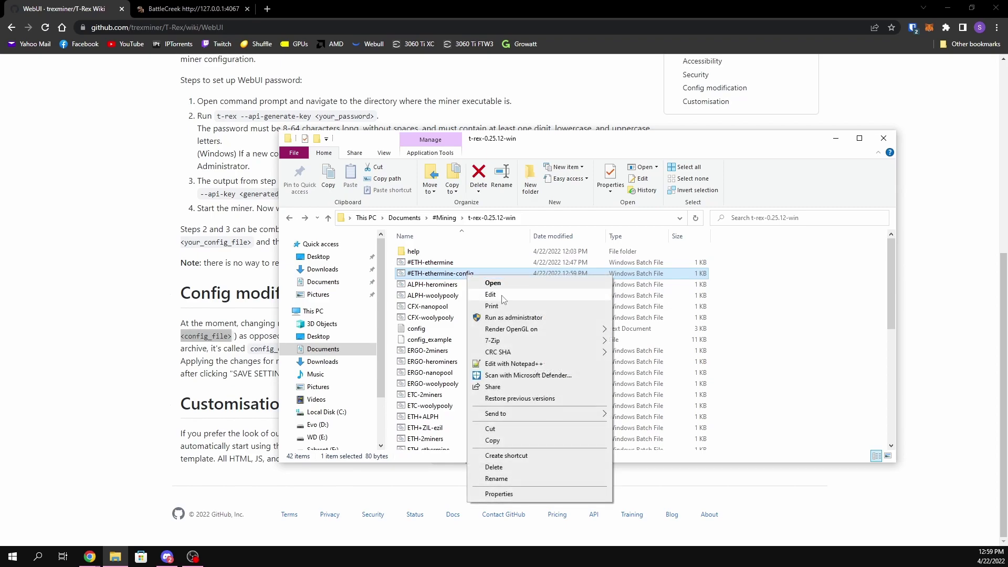
click(525, 317)
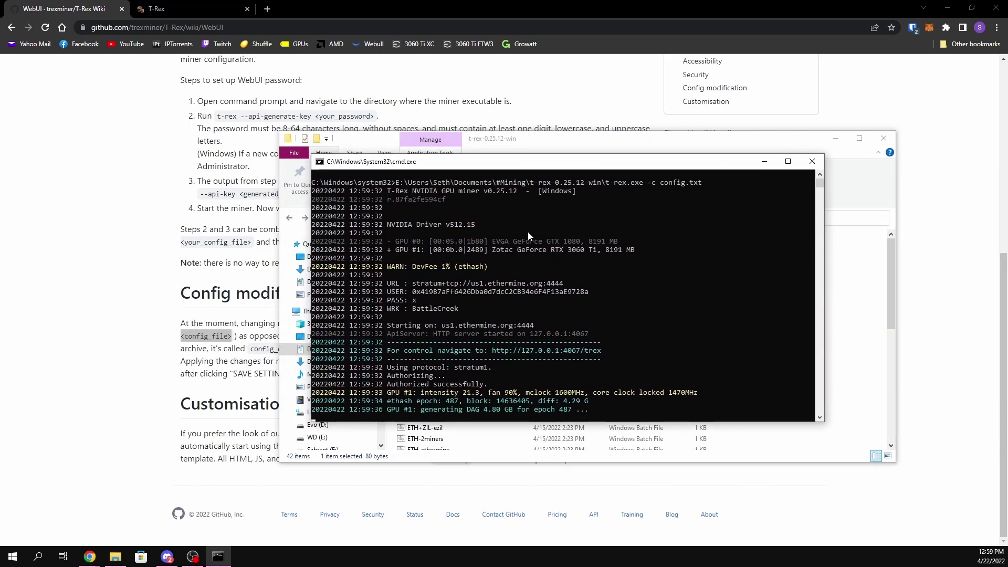
Close the old T-Rex tab and open the 127.0.0.1:4067 WebUI in a new tab
click(247, 10)
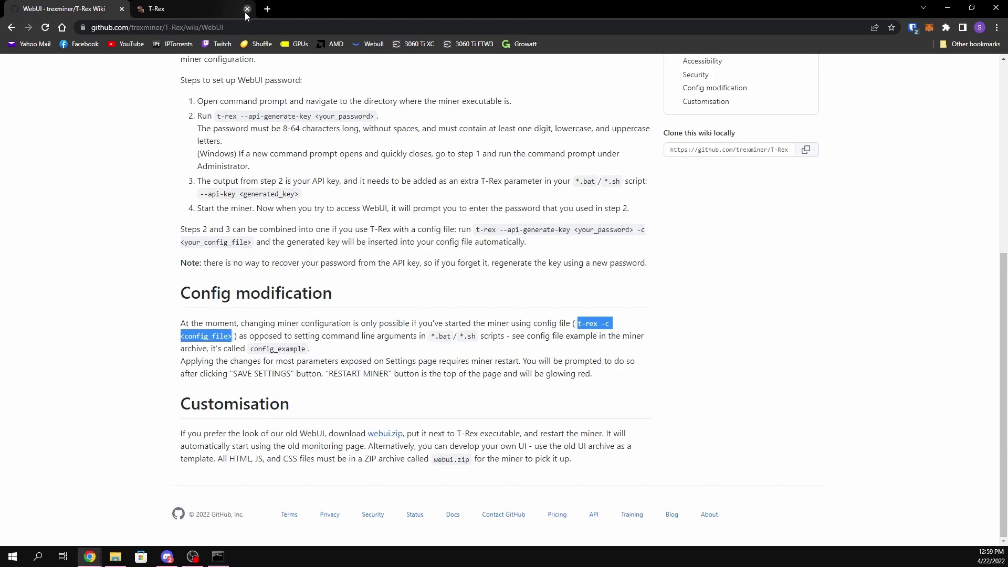
scroll(160, 182, up, 6)
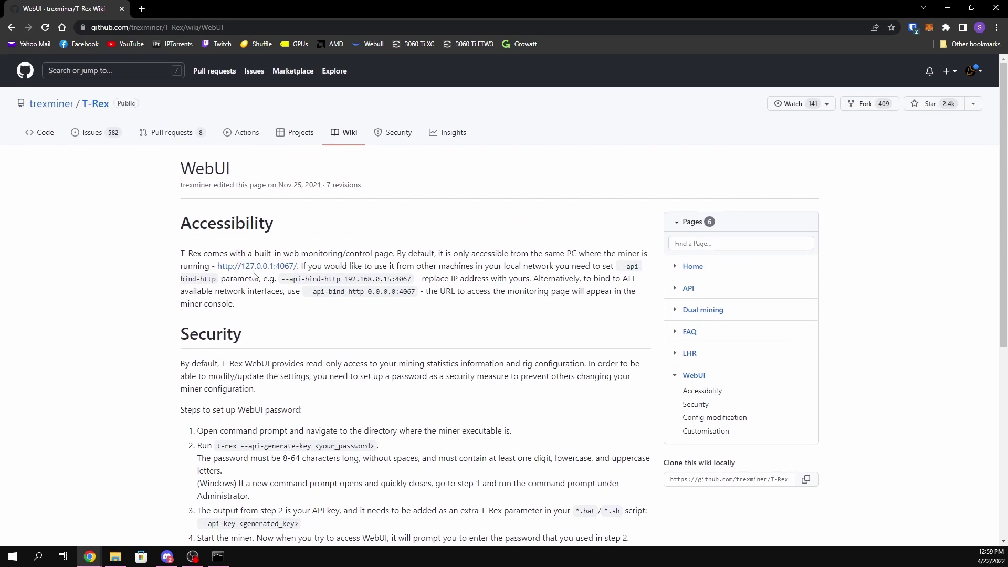
right_click(249, 270)
click(279, 275)
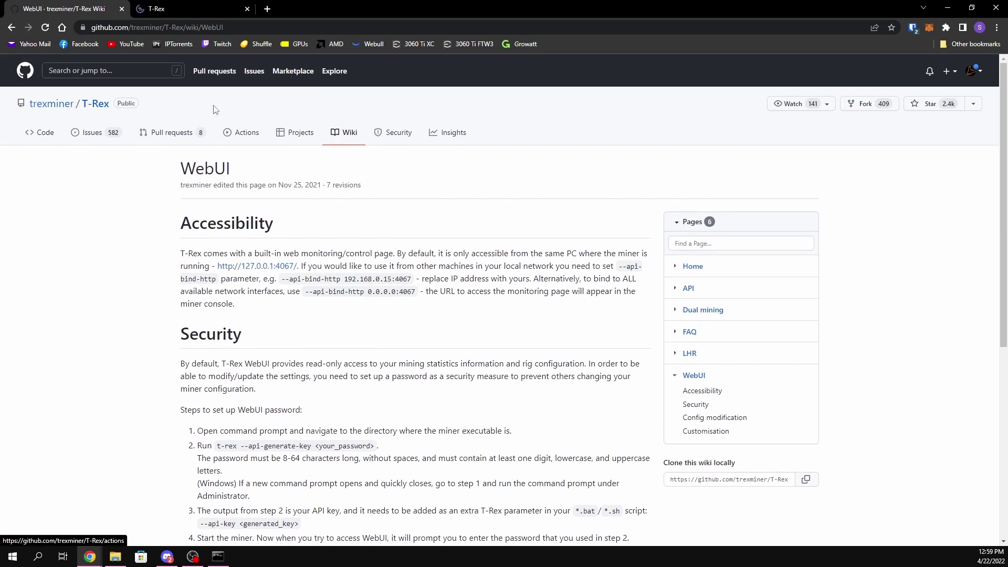
click(185, 8)
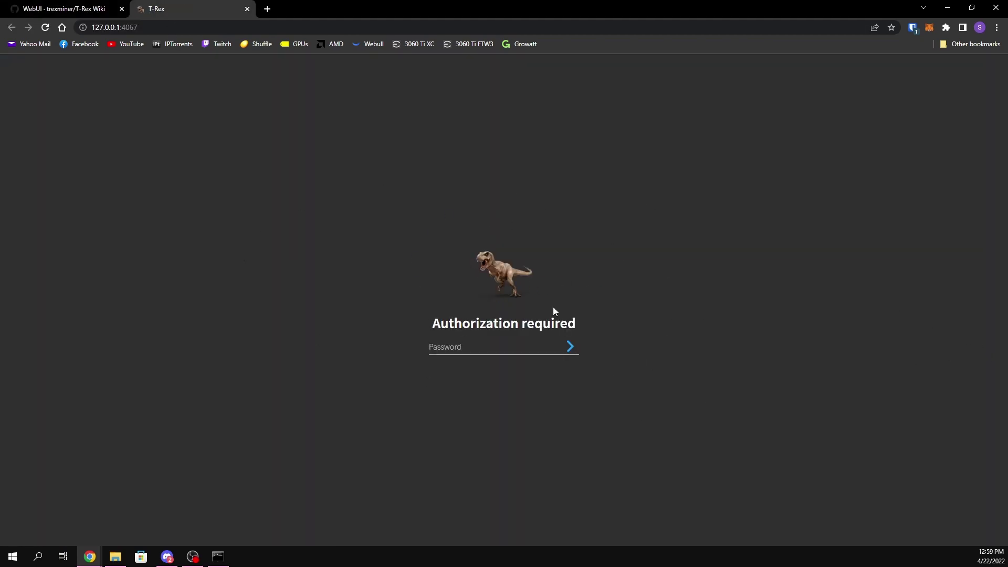
Minimize the miner console and enter the WebUI password on the Authorization page
click(219, 557)
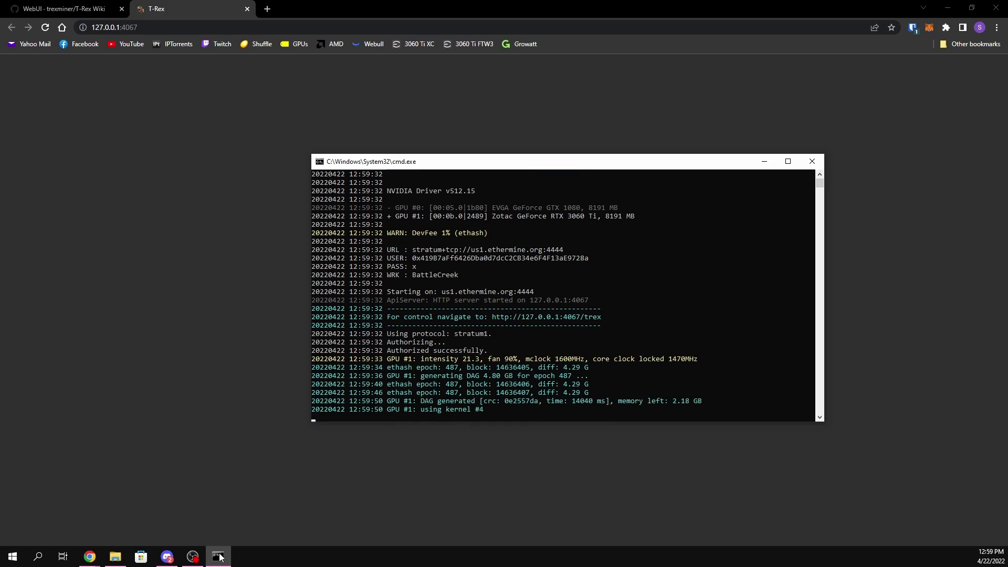
click(219, 556)
click(218, 558)
click(219, 558)
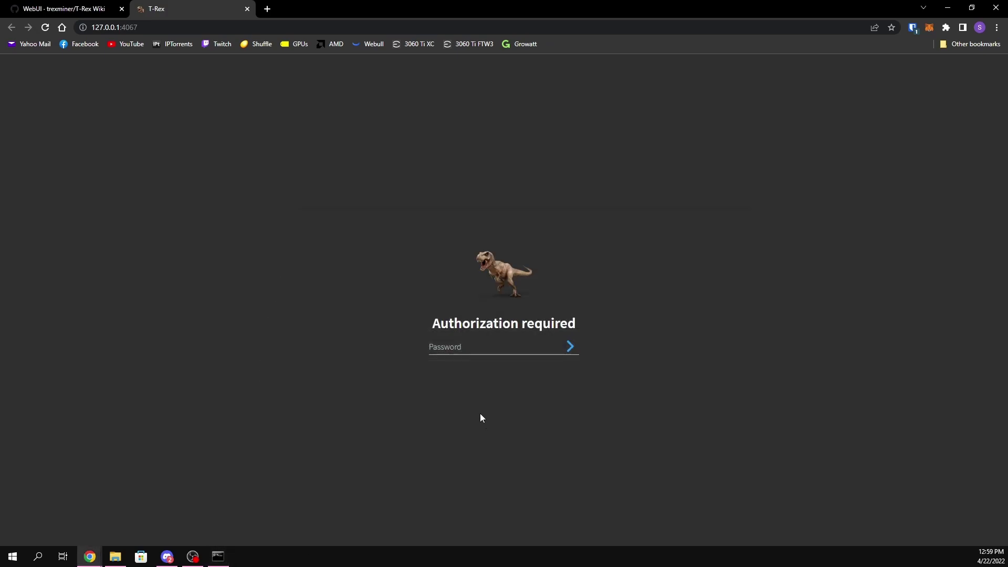
click(459, 349)
text(••••••••••)
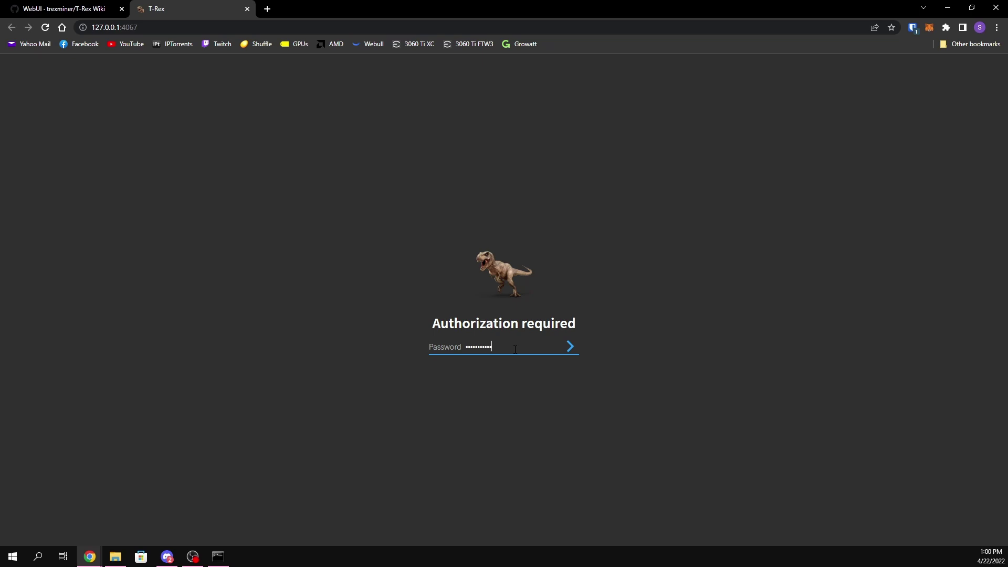
click(570, 347)
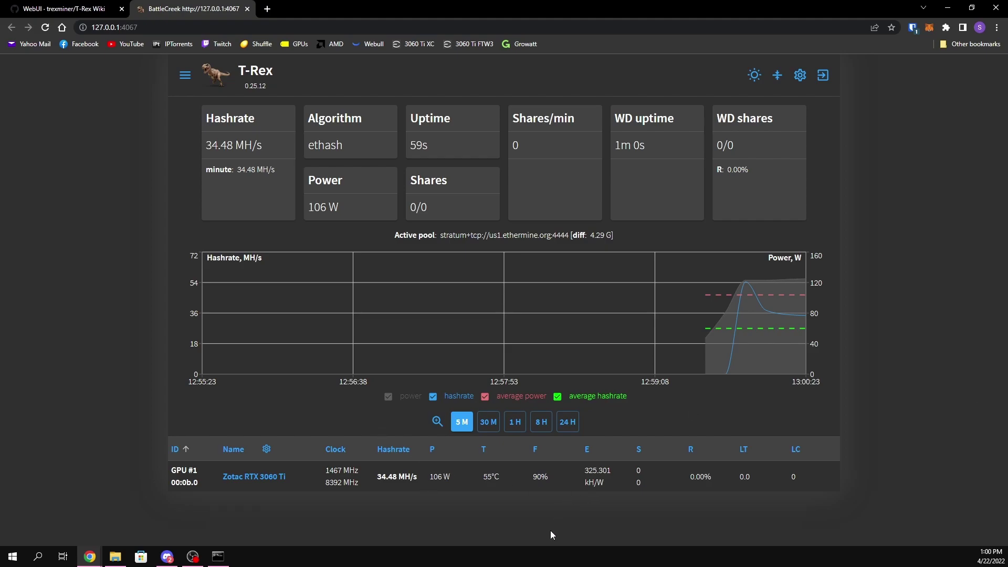
Check the GPU's 90% fan reading, then go to the miner's Settings page
drag(532, 476, 553, 483)
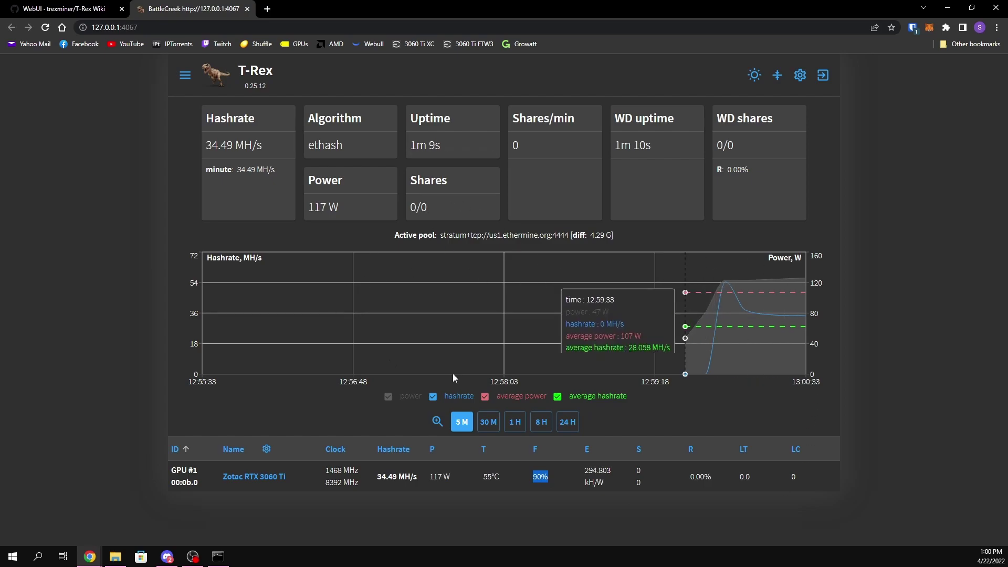
click(800, 75)
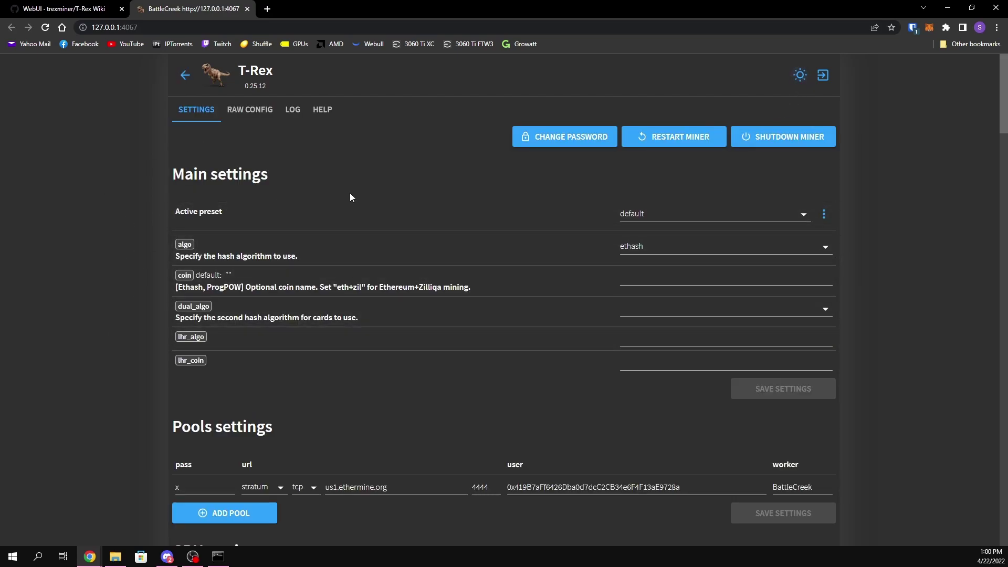
View the RAW CONFIG page, then return to the regular Settings page
scroll(371, 288, down, 5)
scroll(405, 443, down, 4)
scroll(404, 439, up, 9)
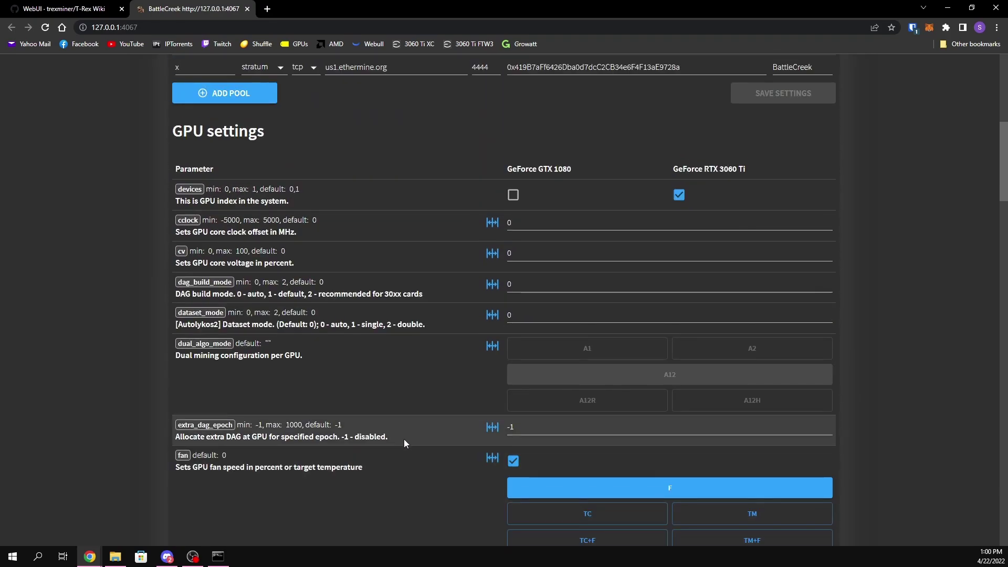
click(248, 118)
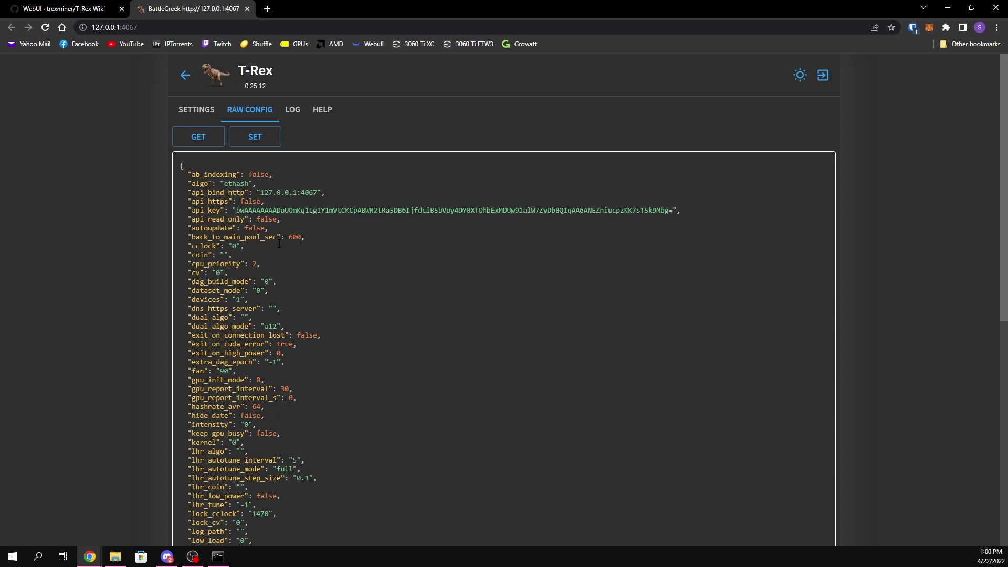
click(197, 112)
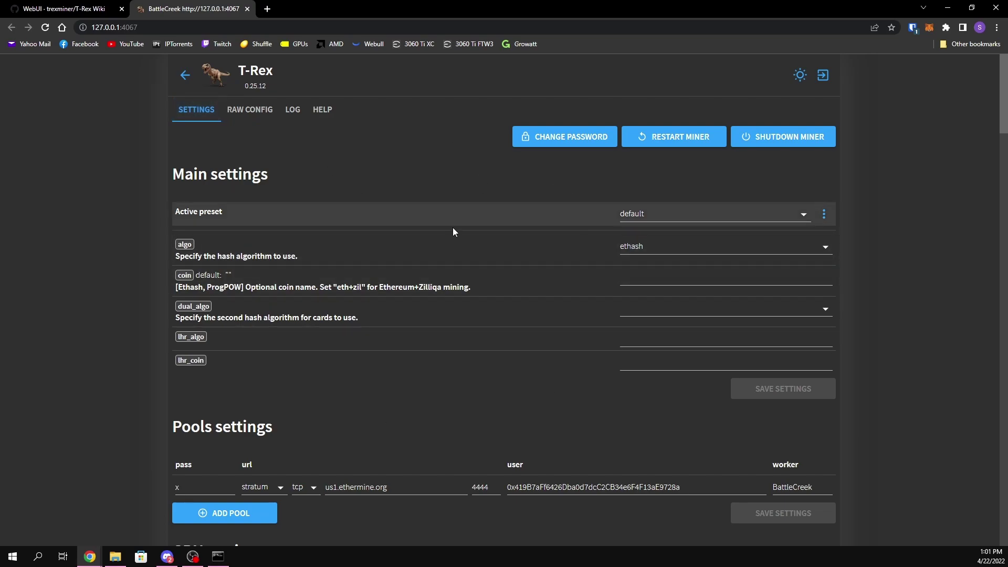
Raise the RTX 3060 Ti's fan F value in GPU settings from 90 to 95
scroll(377, 307, down, 15)
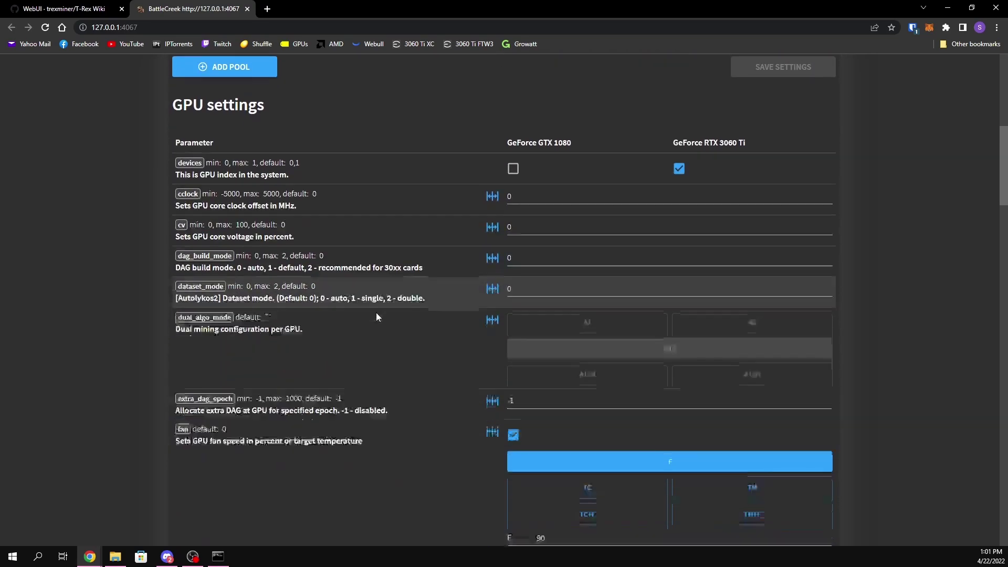
scroll(376, 310, down, 3)
scroll(377, 294, up, 4)
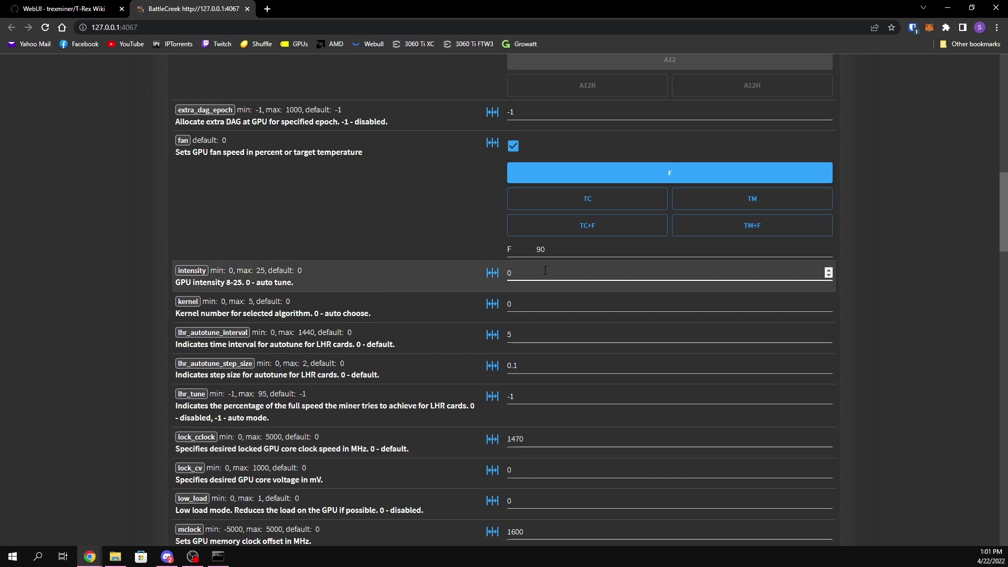
click(828, 247)
click(829, 247)
click(828, 247)
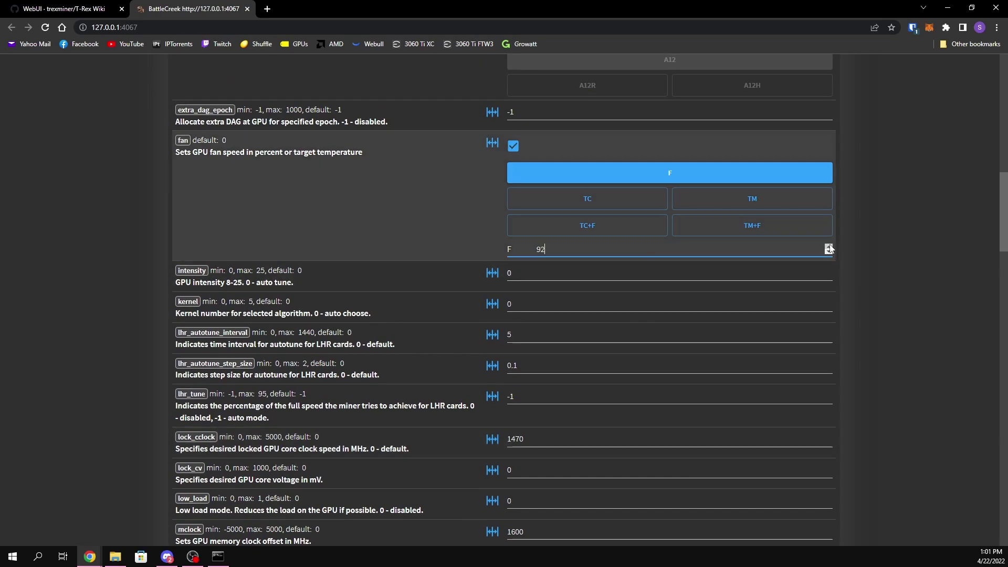
click(829, 247)
click(828, 247)
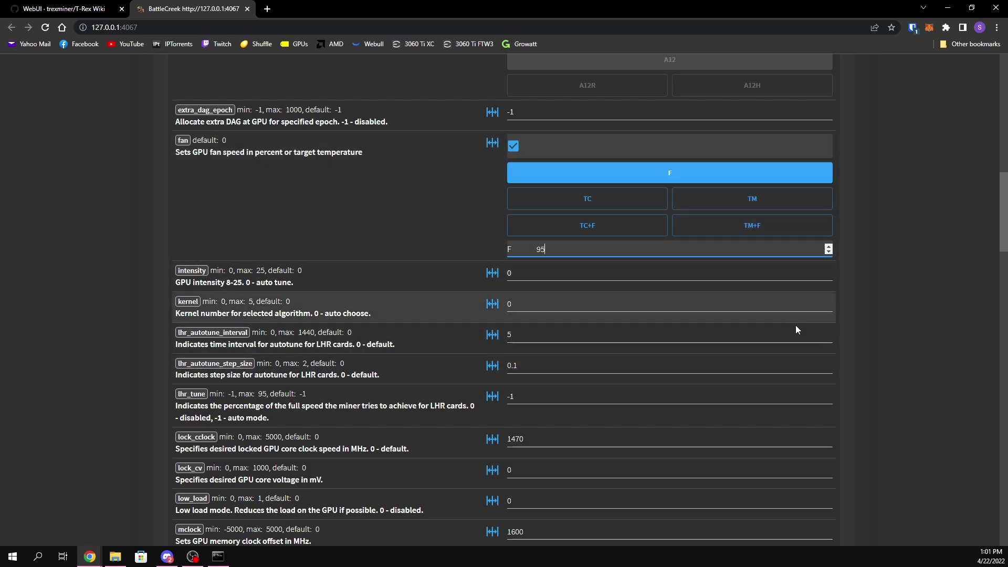
scroll(906, 342, up, 7)
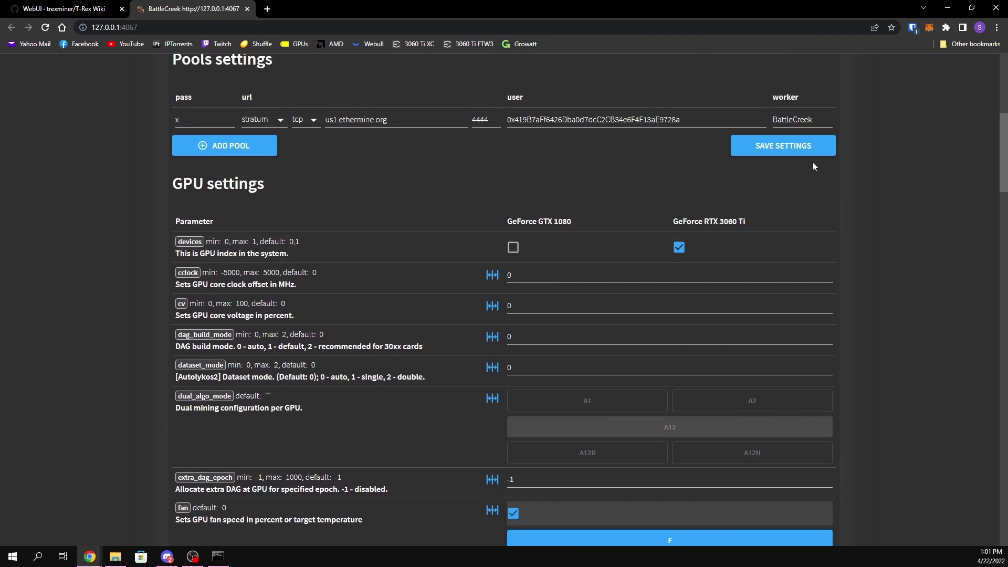
Save the settings, then restart the miner and confirm the restart with OK
click(797, 148)
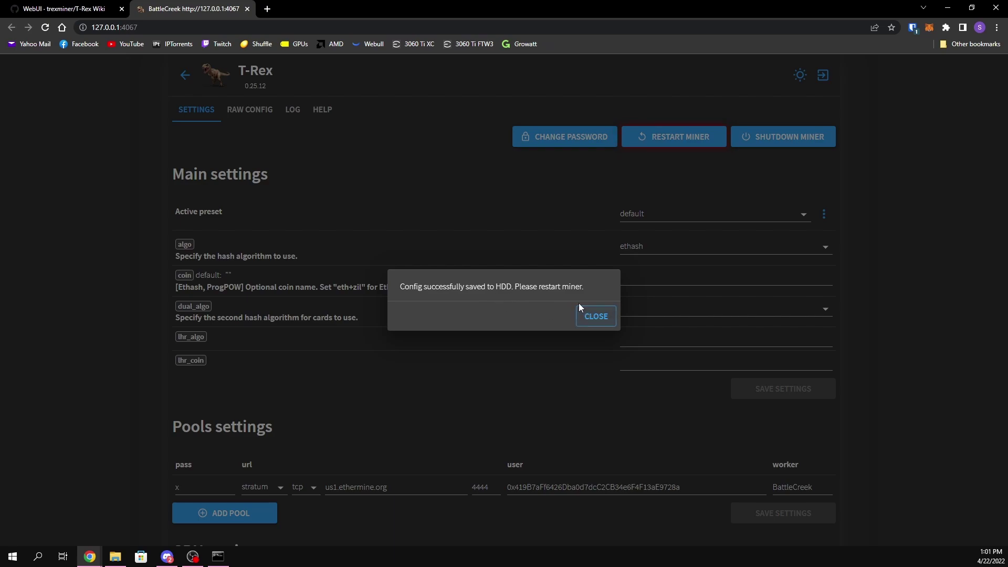
click(603, 326)
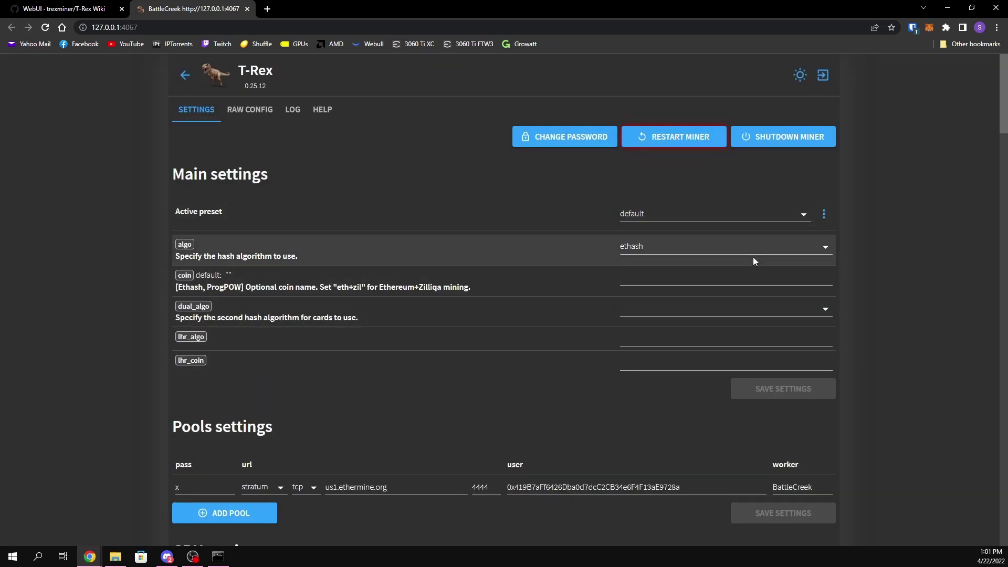
click(656, 143)
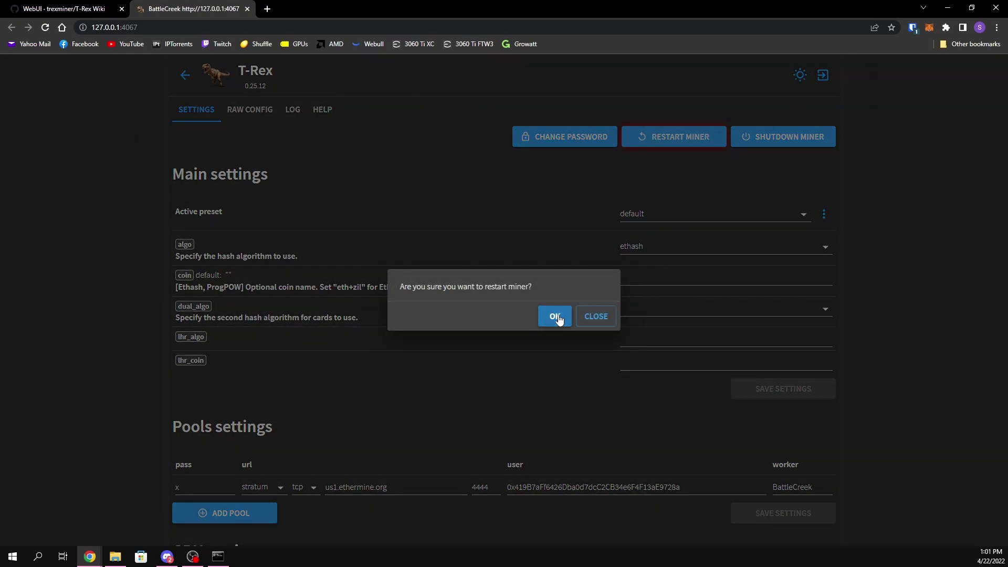
click(559, 318)
click(220, 558)
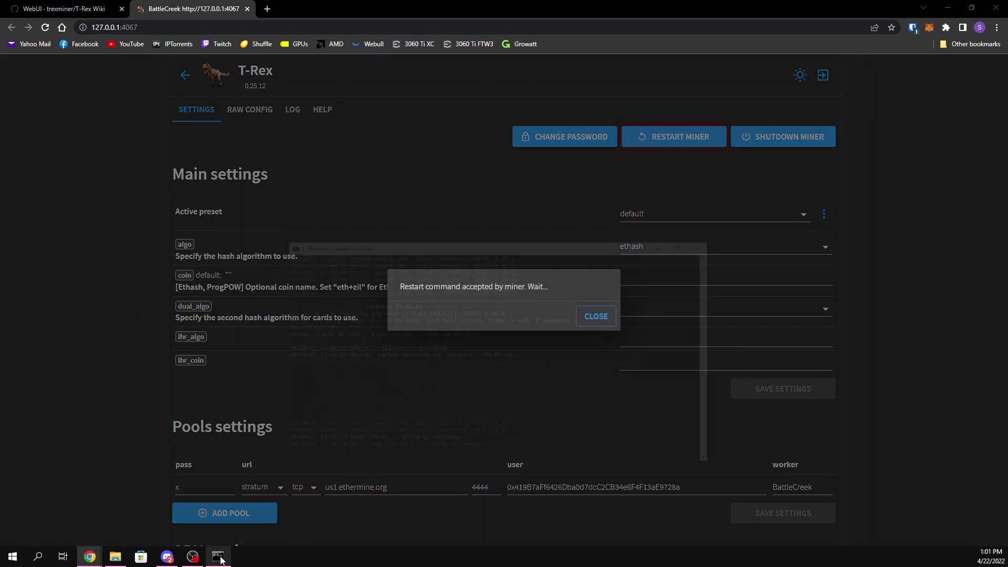